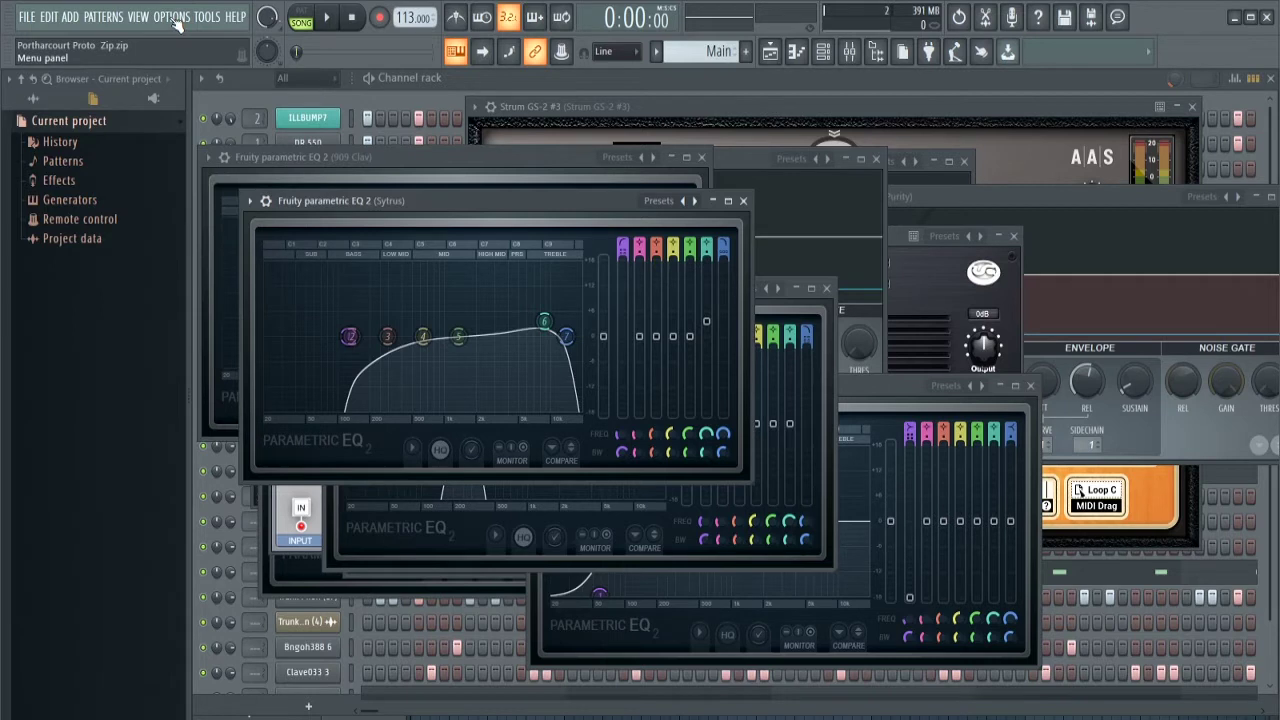
Step: Set the startup project to Empty project in the general settings and close the settings
left_click(174, 17)
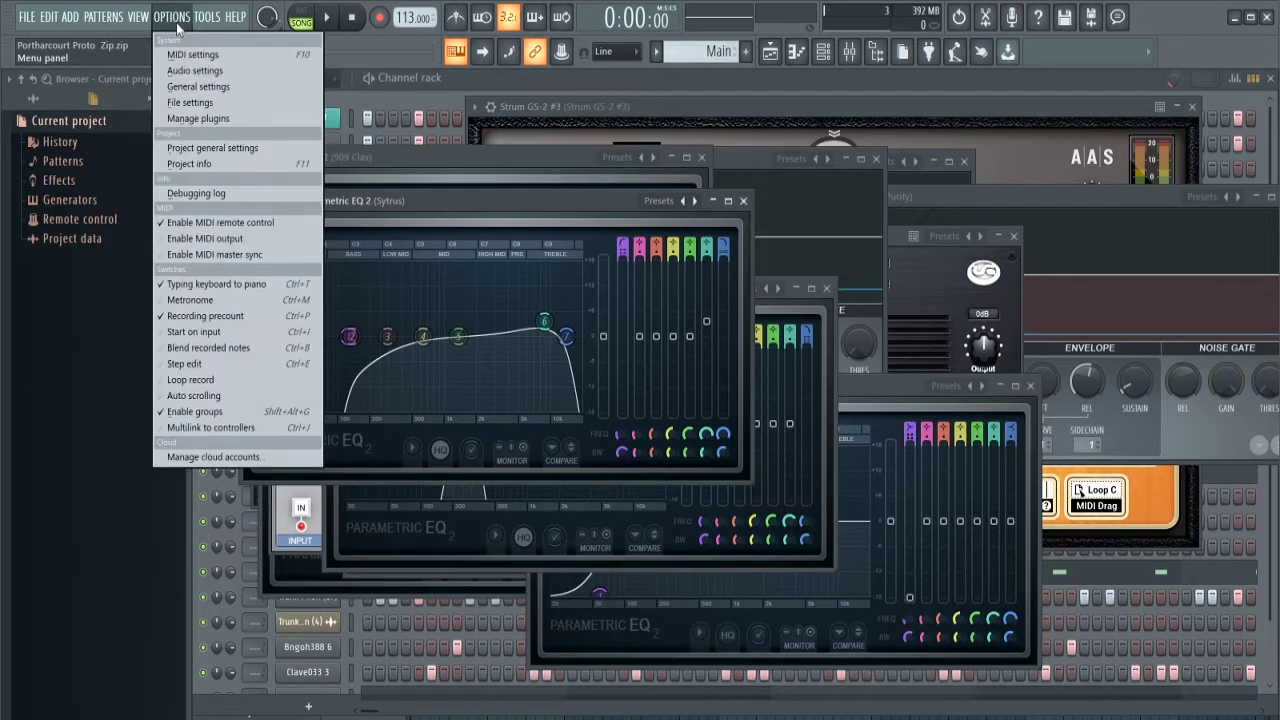
mouse_move(207, 17)
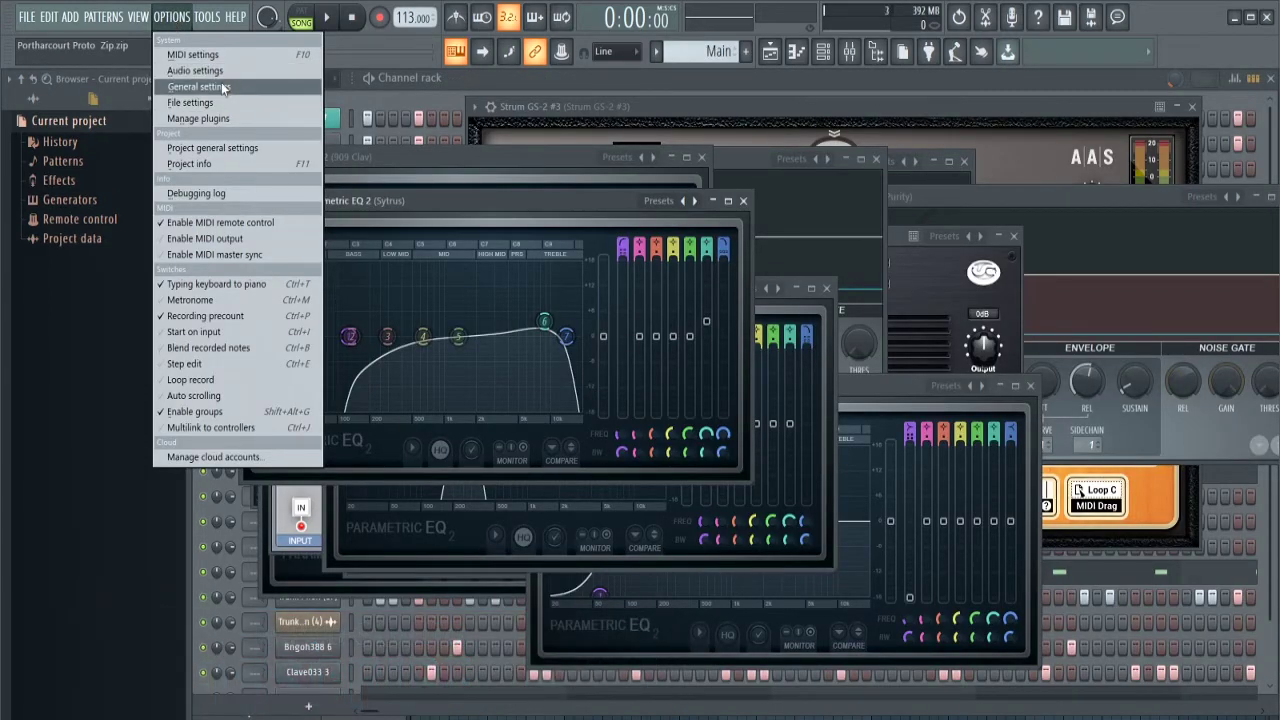
left_click(222, 88)
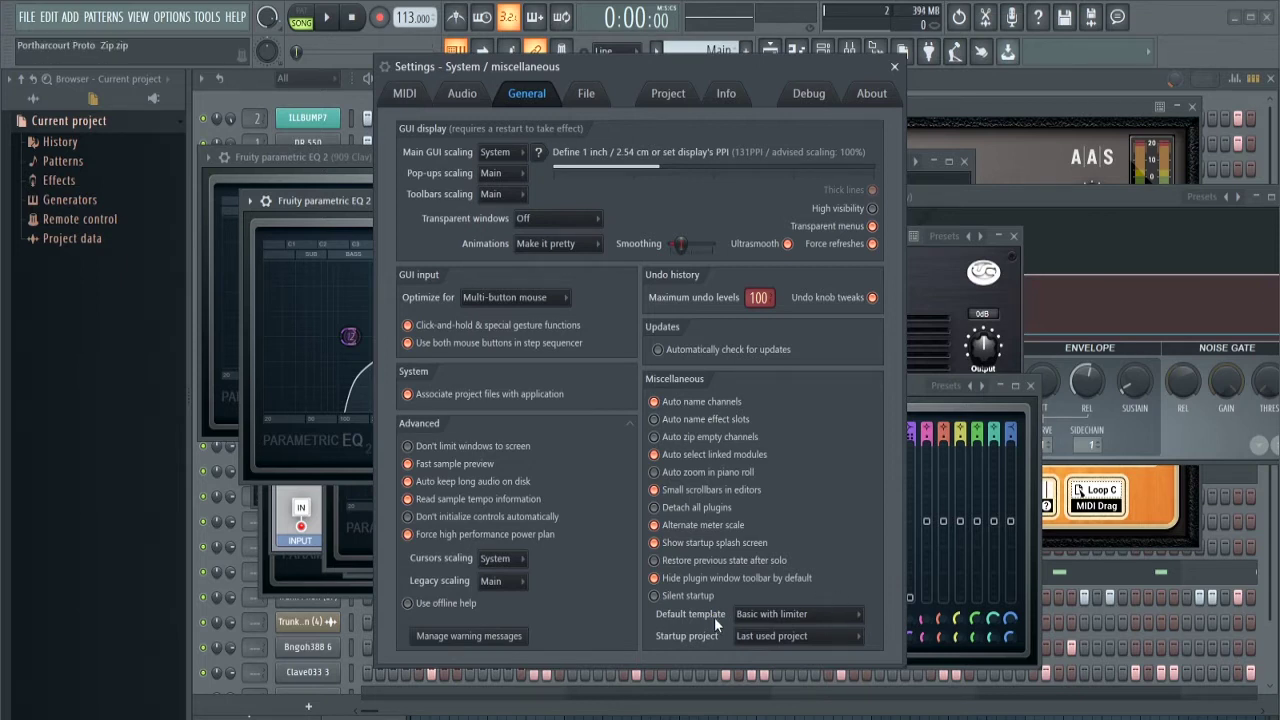
left_click(785, 636)
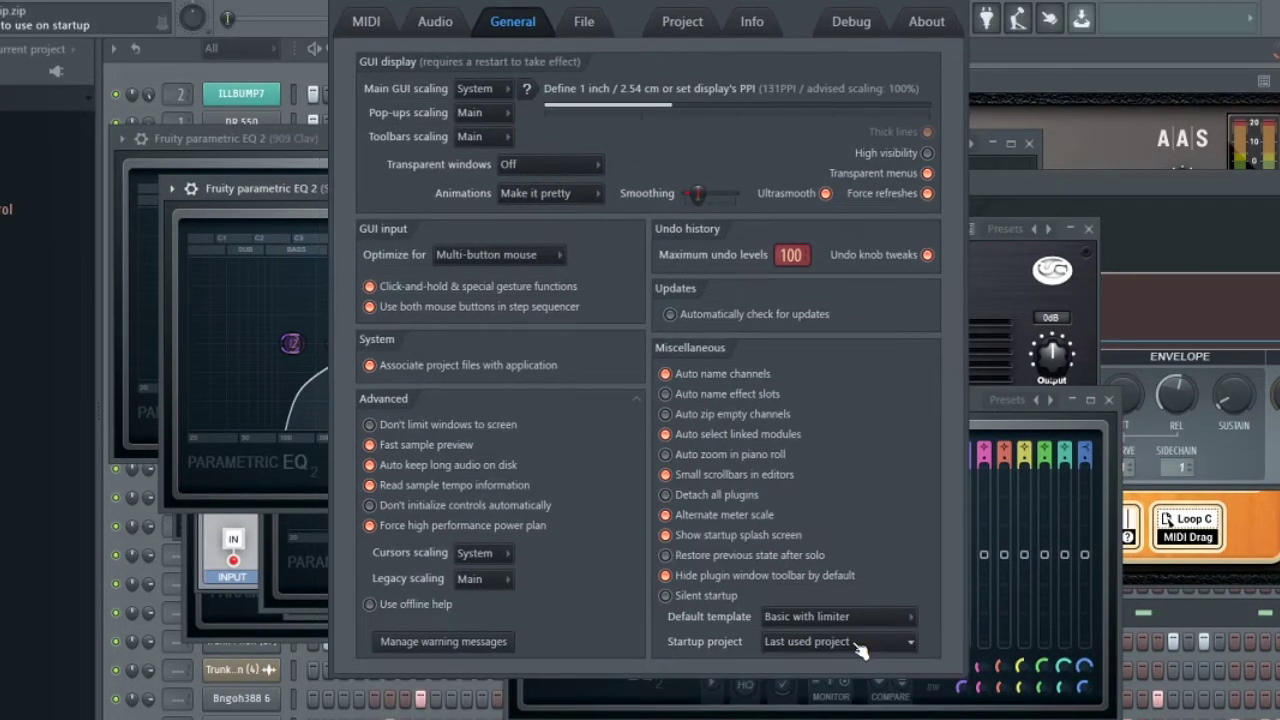
left_click(828, 643)
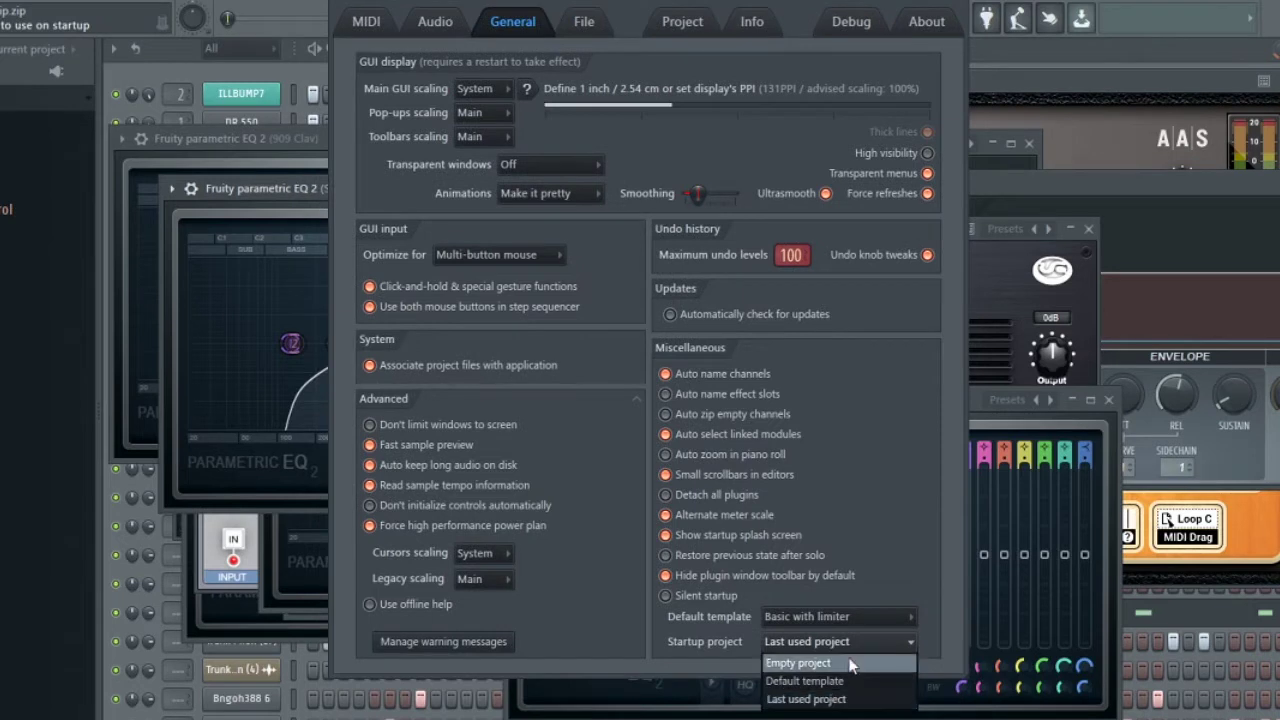
left_click(800, 662)
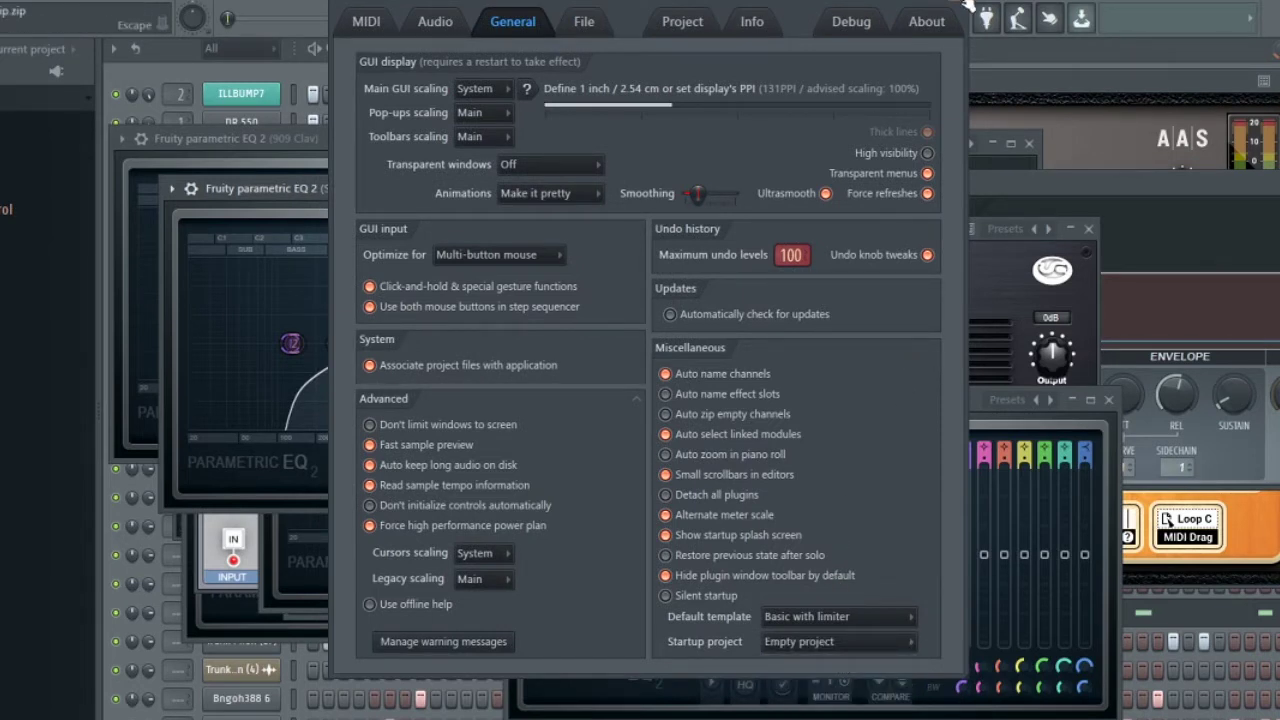
left_click(967, 4)
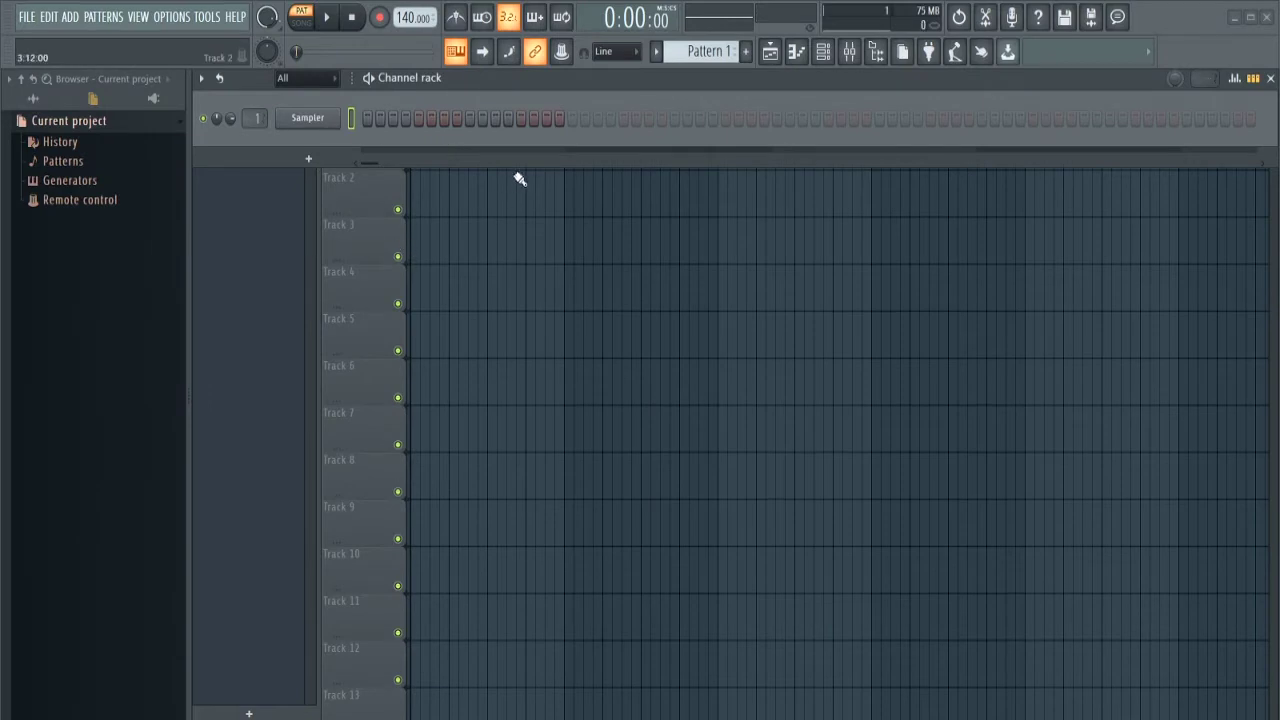
Step: Try to start a new project and view the Master track's effect slots in the mixer
left_click(849, 52)
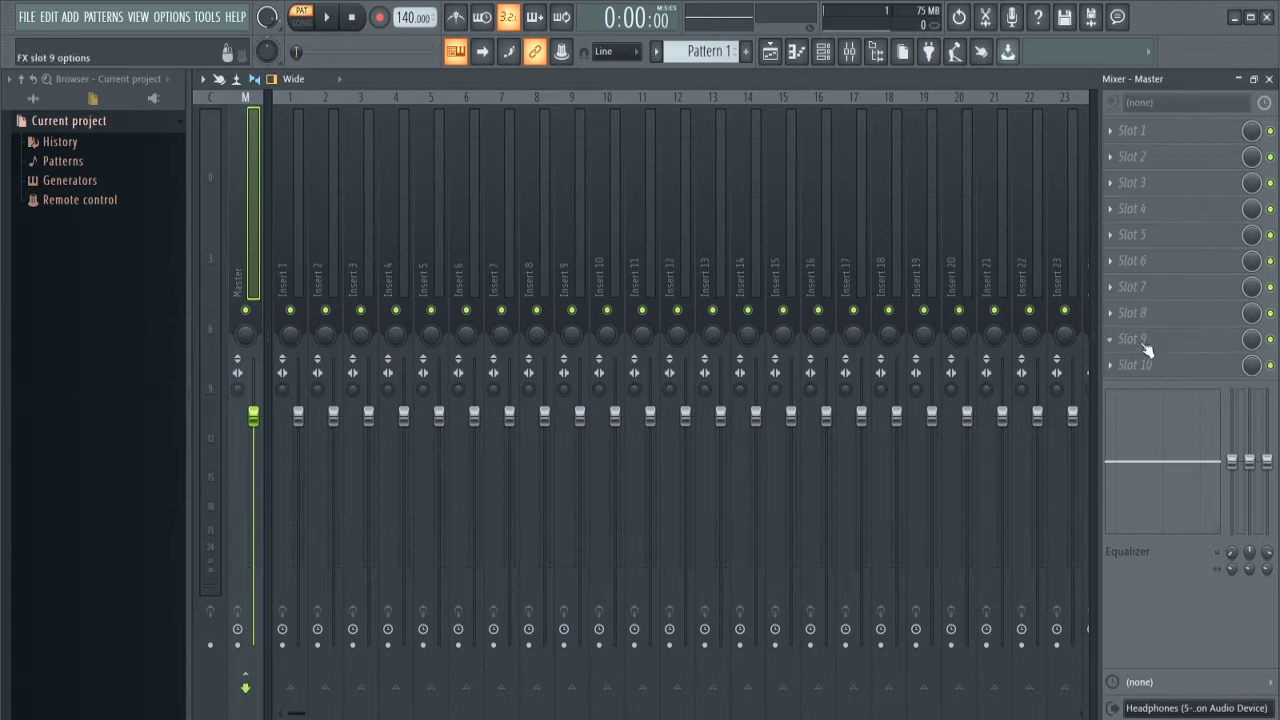
left_click(26, 16)
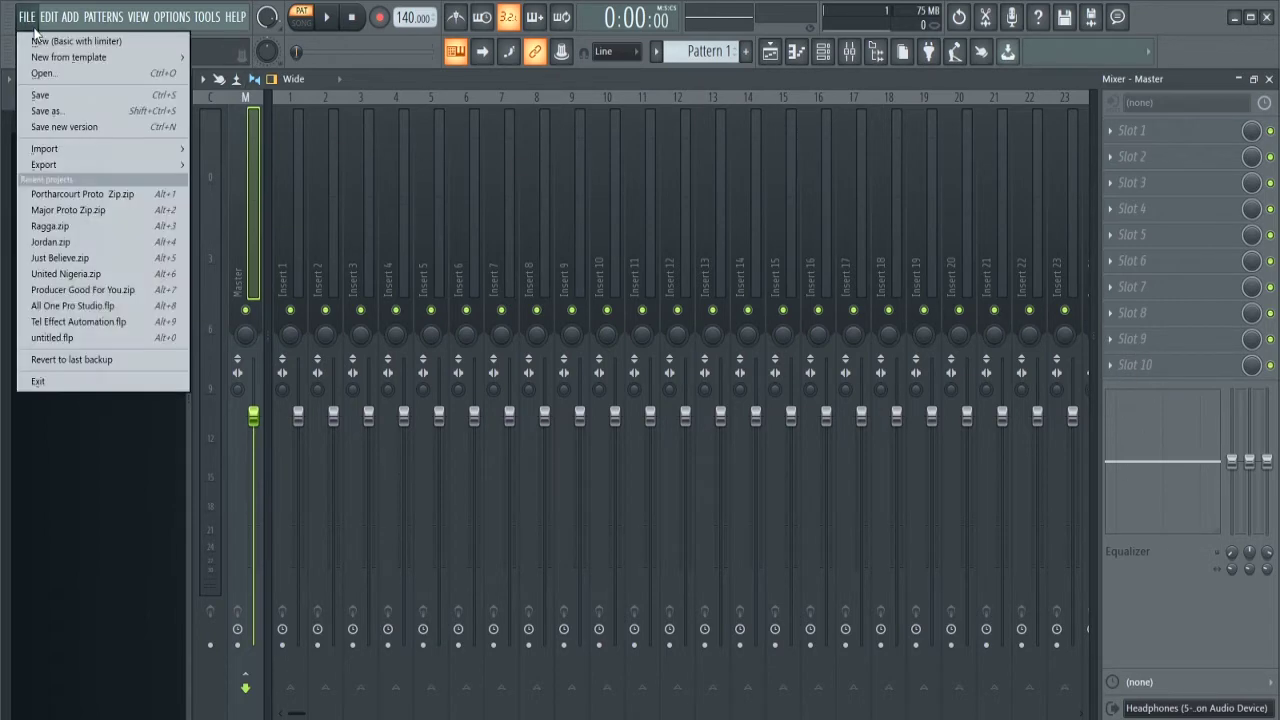
left_click(40, 37)
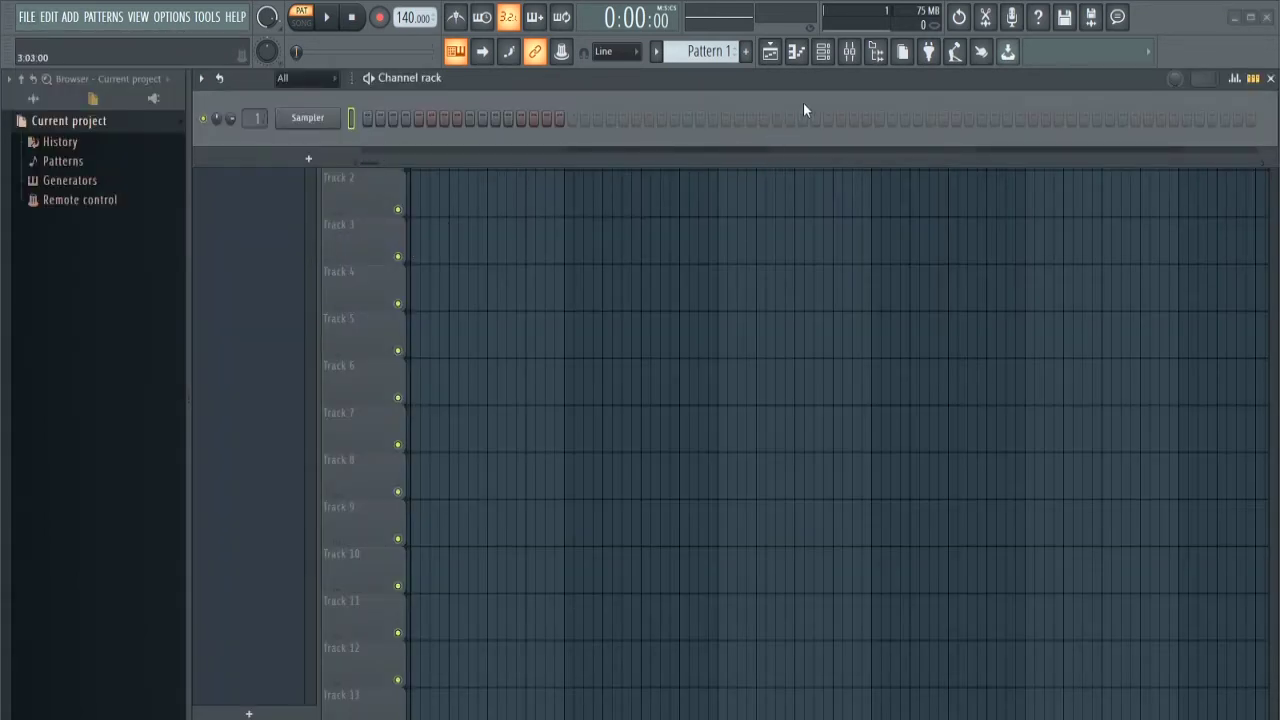
left_click(849, 52)
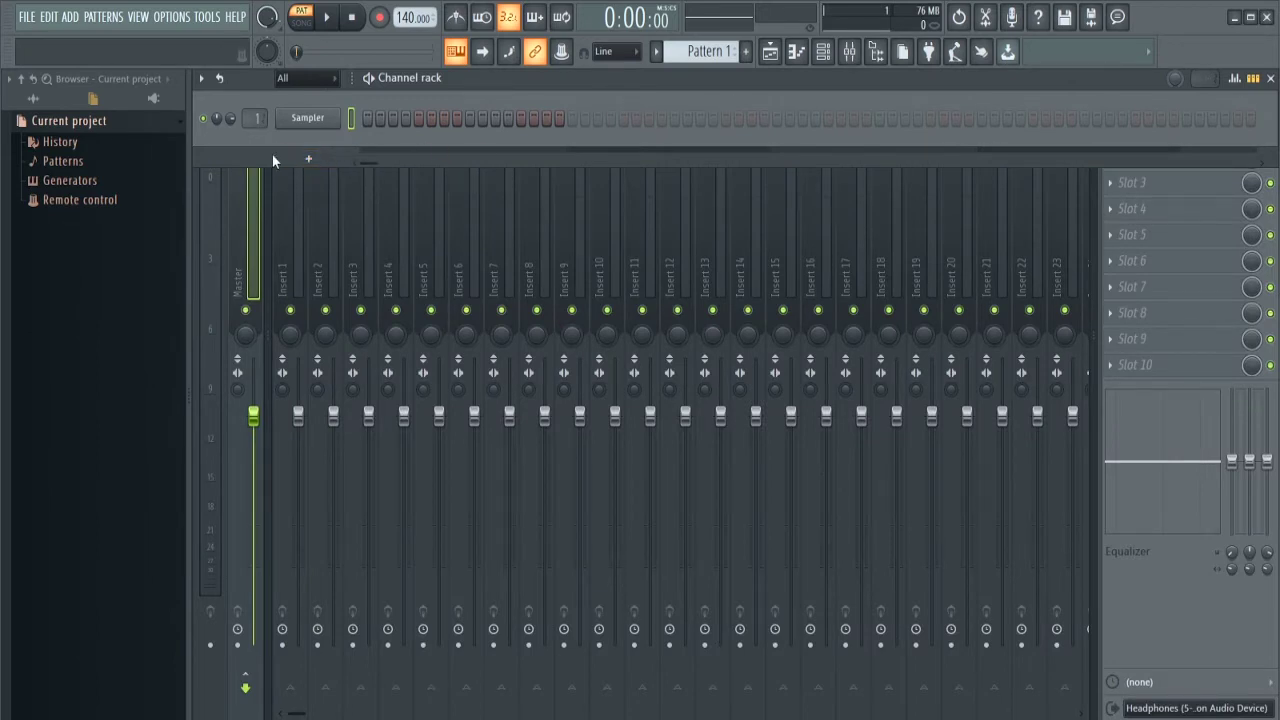
Step: Set the startup project to Default template in the general settings
left_click(171, 16)
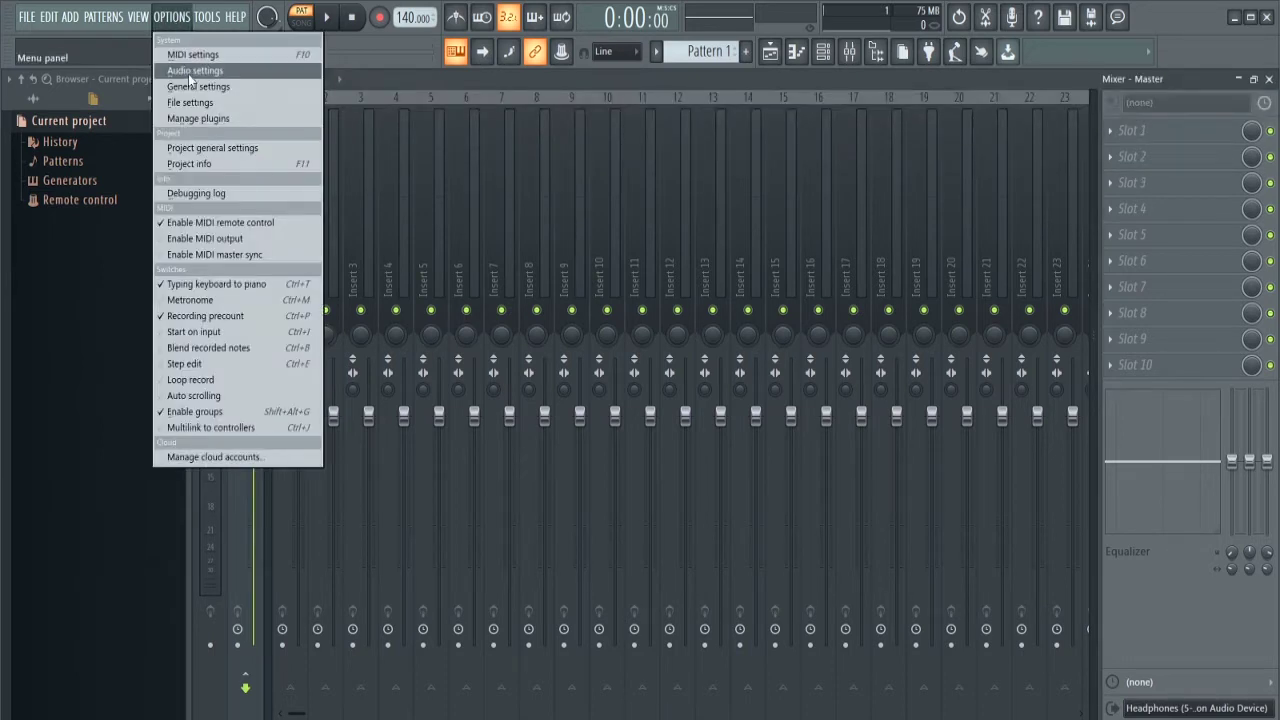
left_click(196, 86)
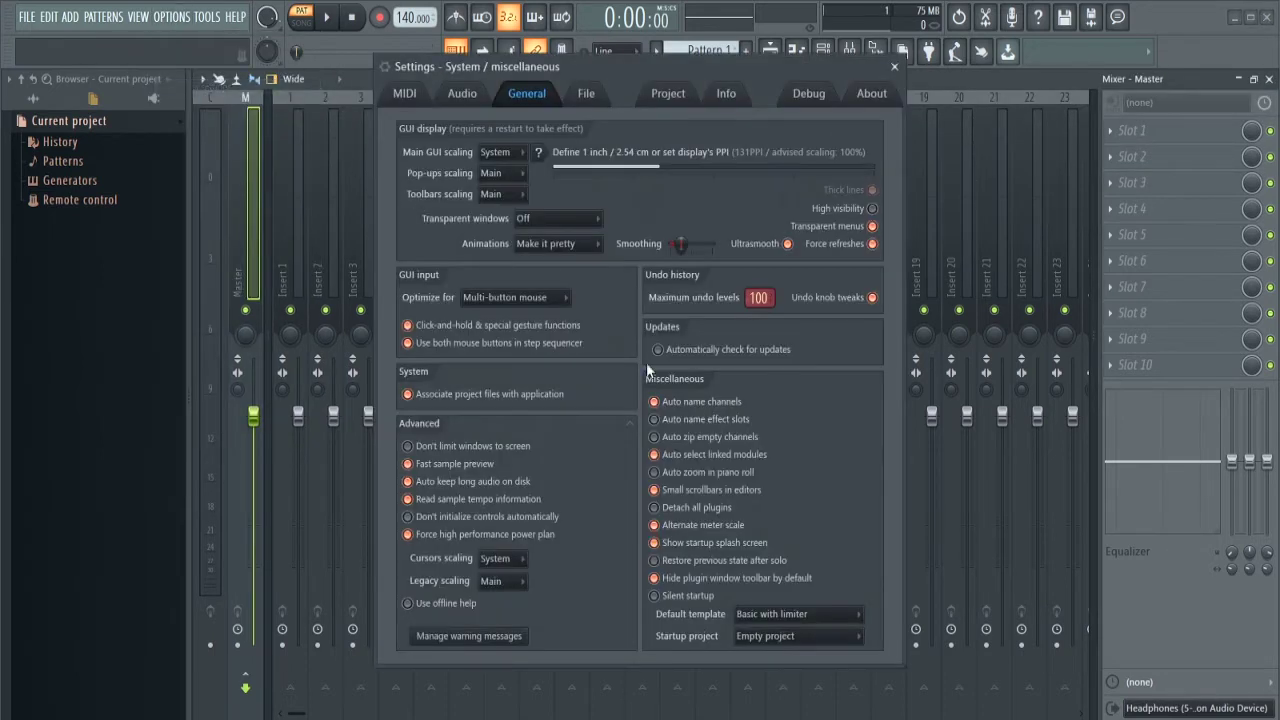
left_click(780, 636)
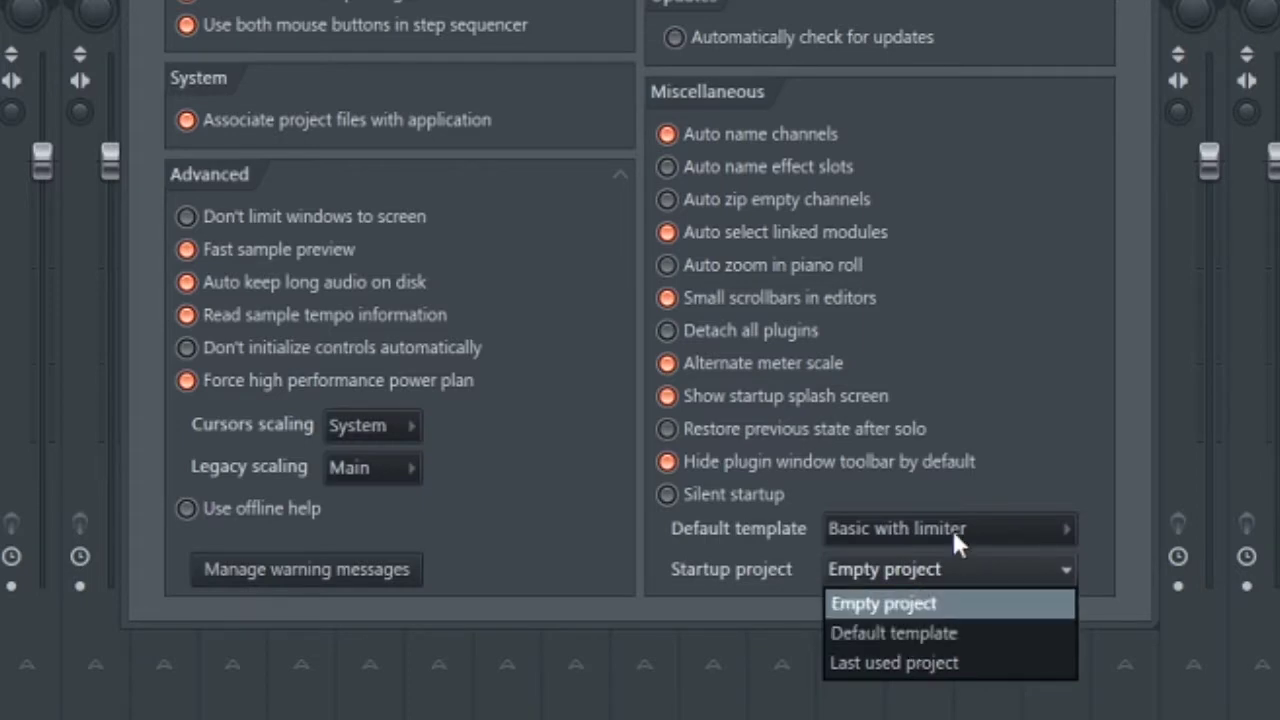
left_click(768, 551)
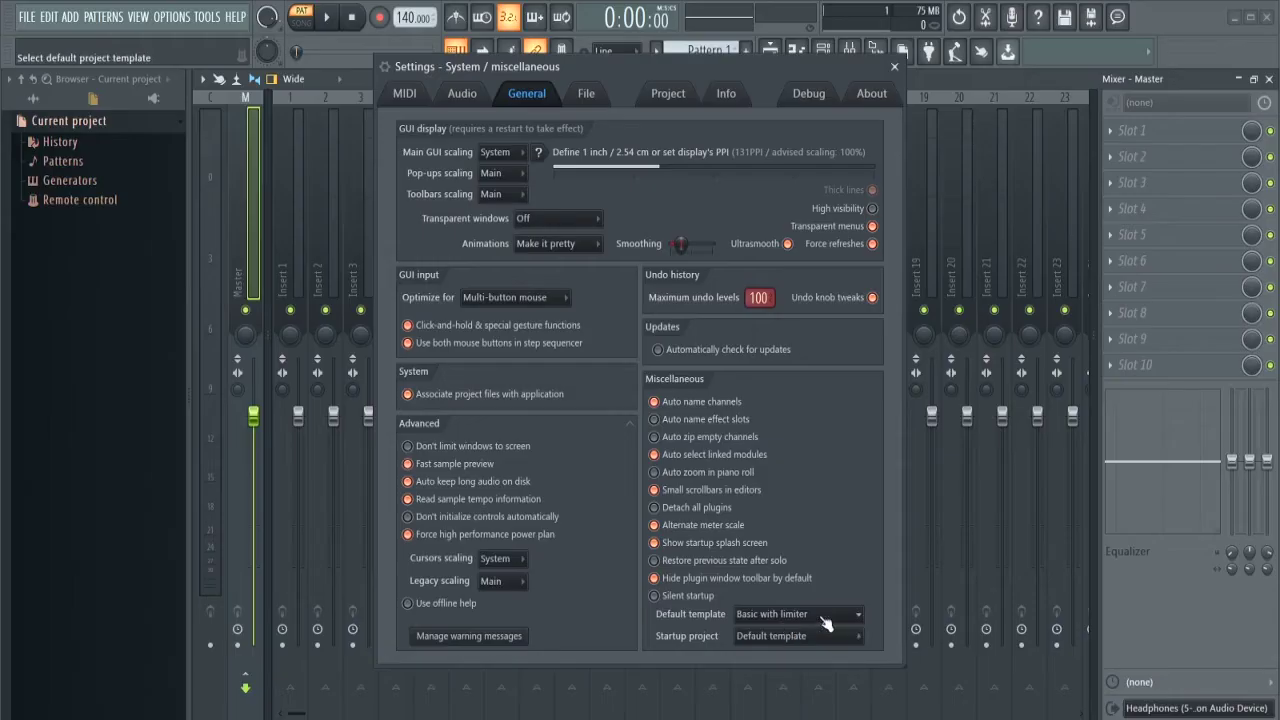
Step: Select Basic with limiter from the Minimal group as the default template and close the settings
left_click(989, 528)
left_click(1038, 354)
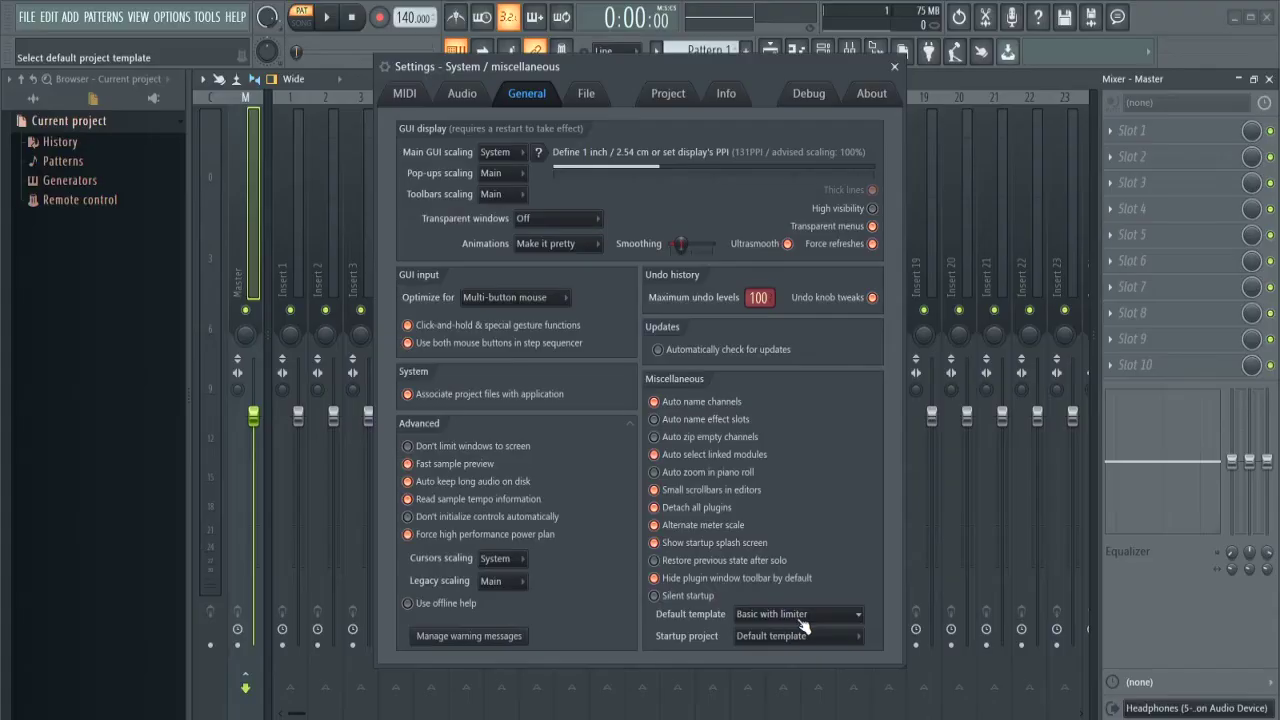
left_click(972, 608)
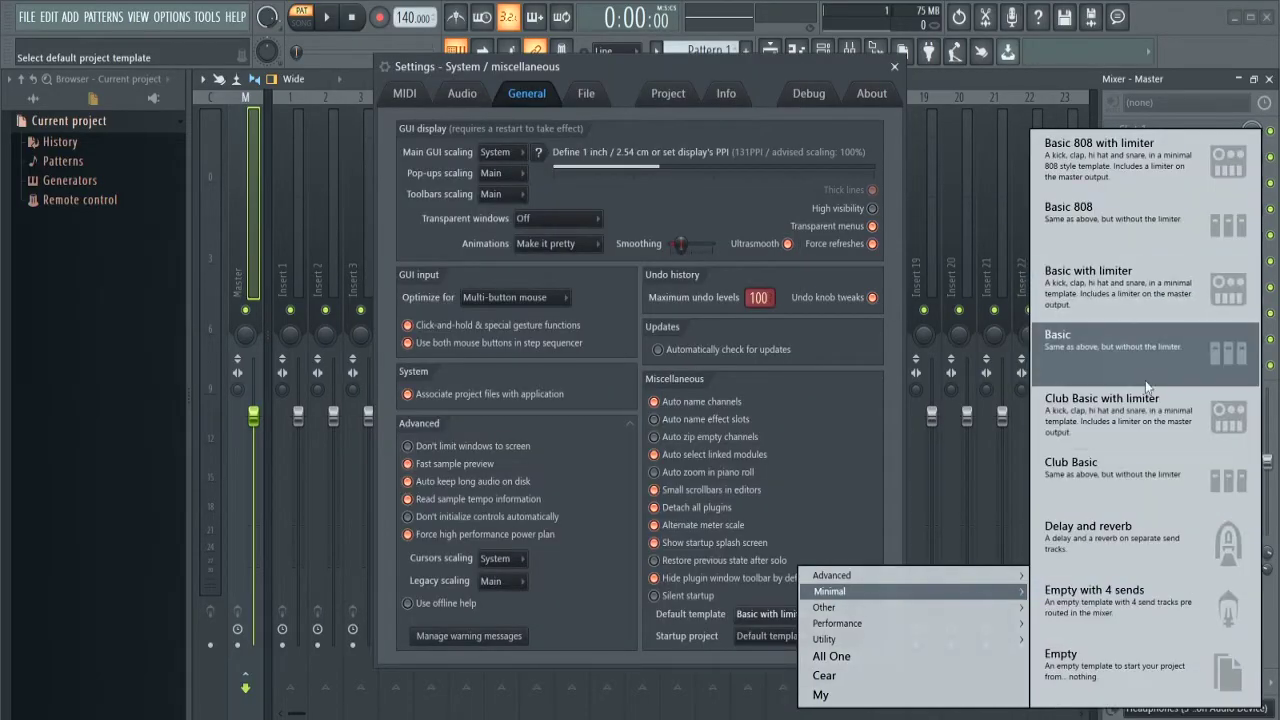
left_click(1136, 308)
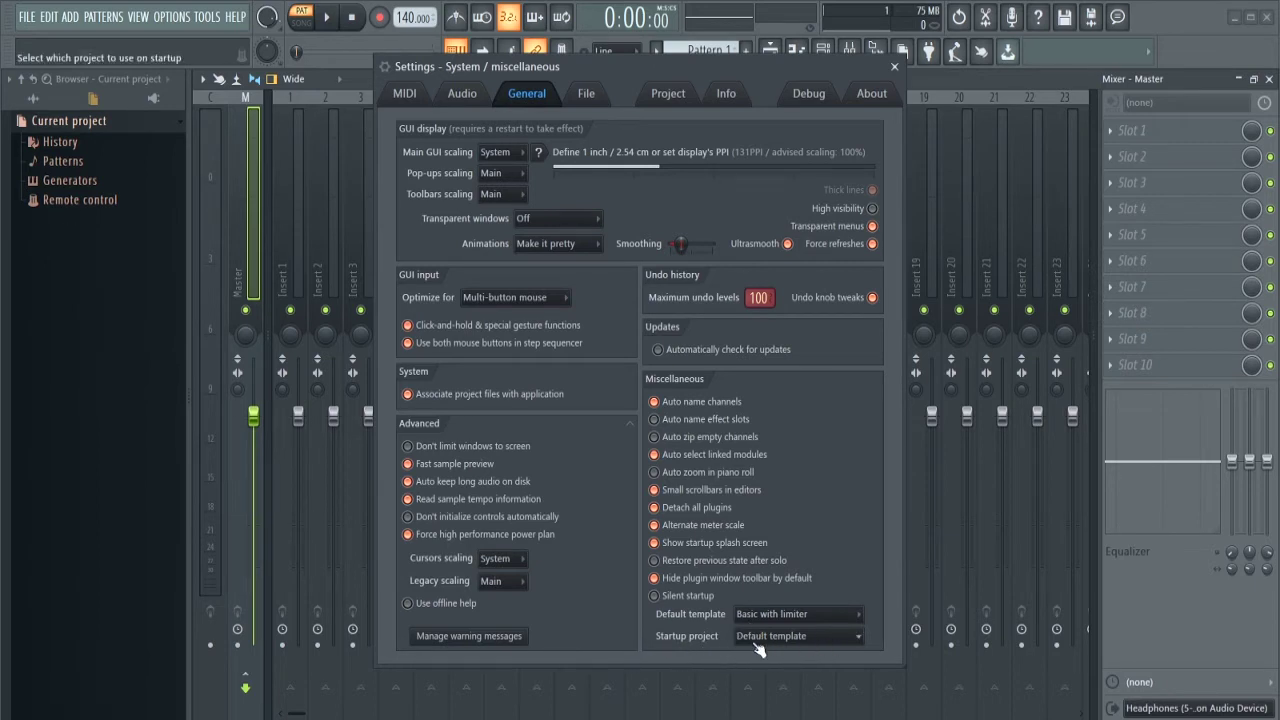
left_click(894, 67)
Step: Restart FL Studio and open the Fruity Limiter on the mixer's Master track
left_click(772, 52)
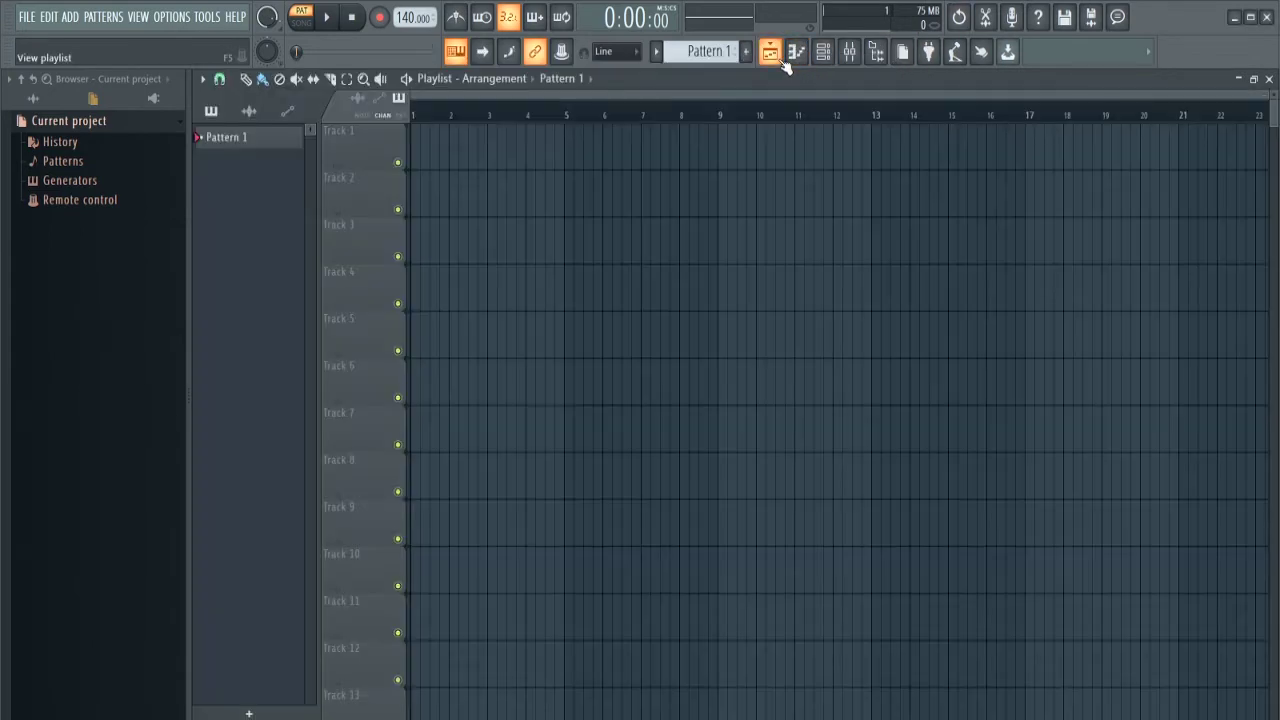
left_click(1268, 18)
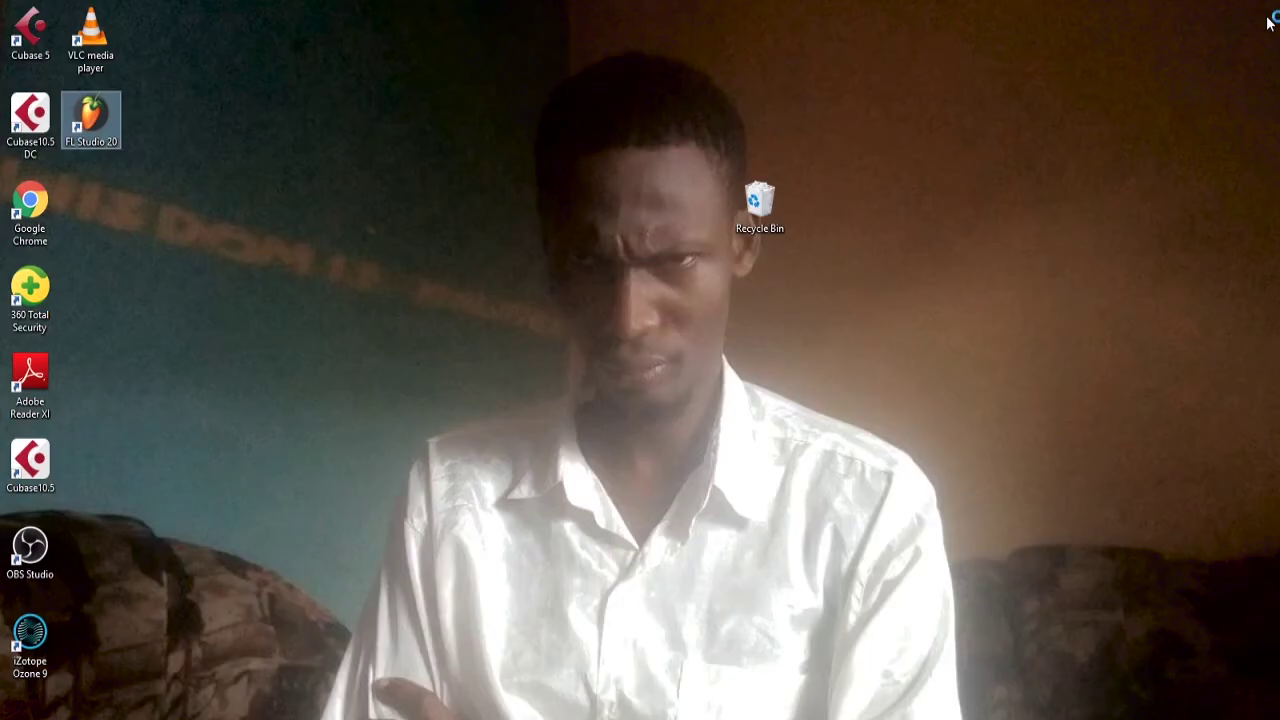
left_click(555, 234)
double_click(90, 115)
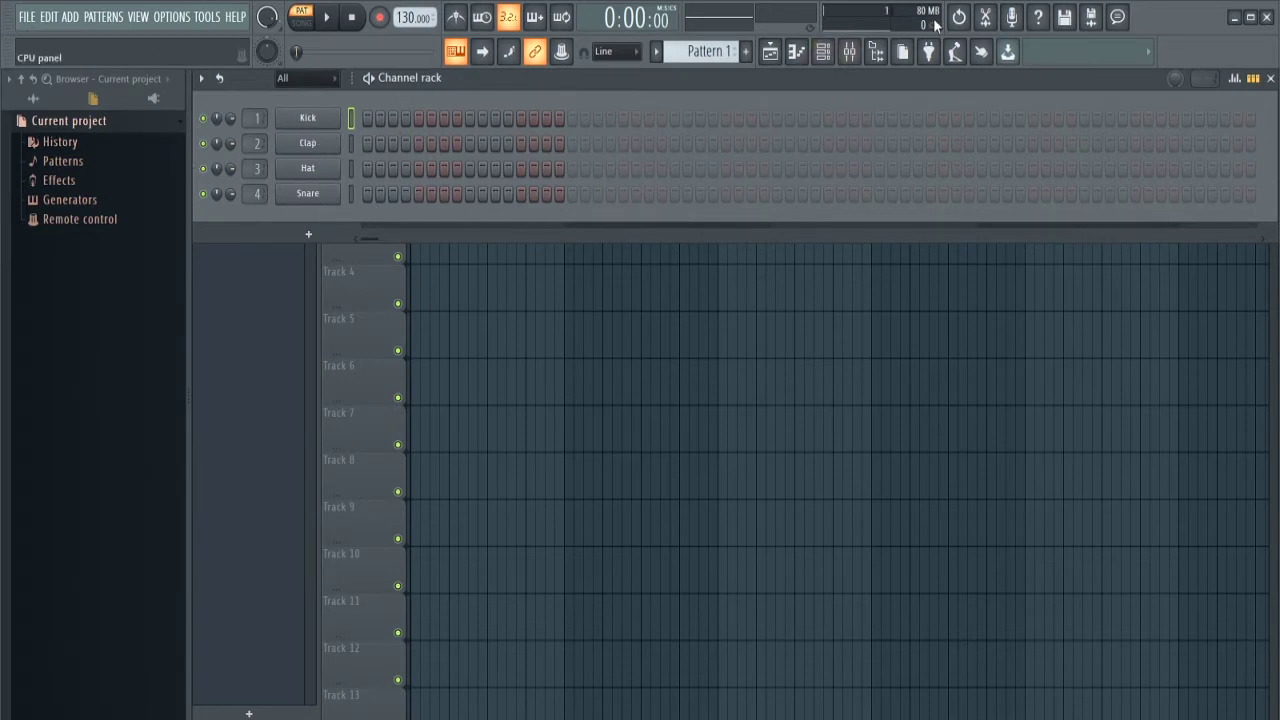
left_click(849, 51)
left_click(1155, 365)
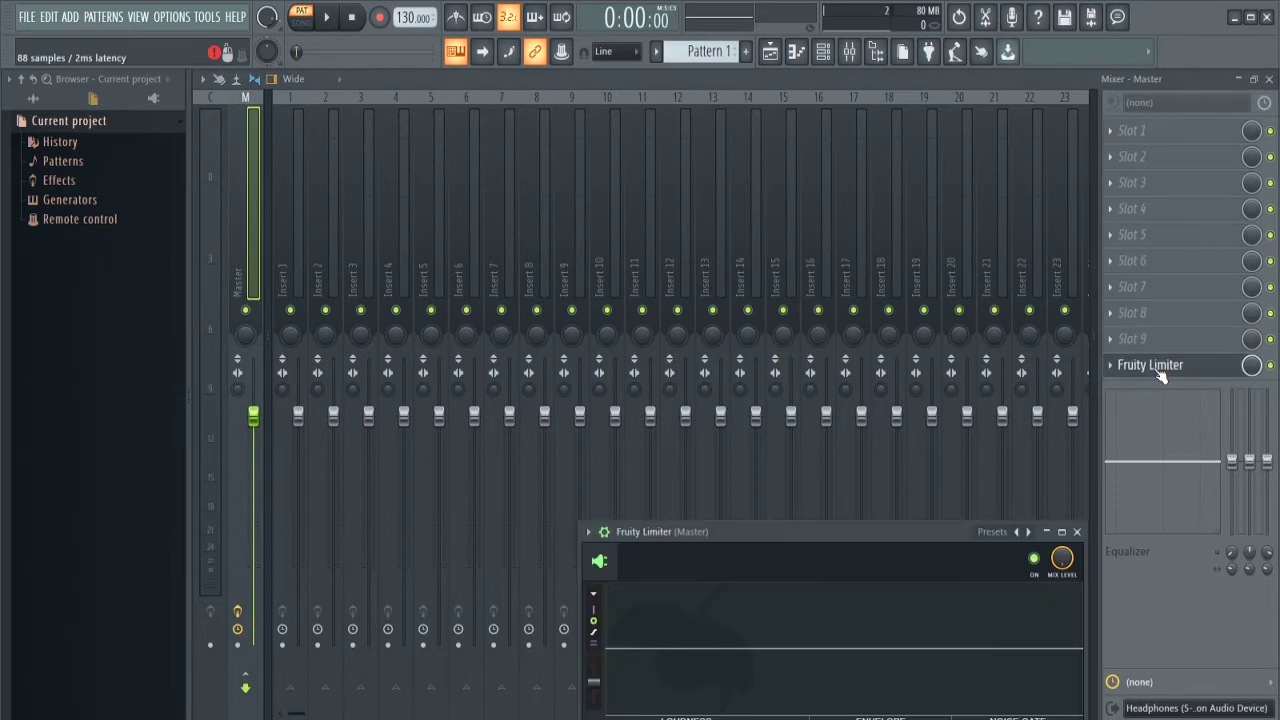
Step: Set the default template to All One in the general settings and close the settings
left_click(208, 17)
mouse_move(172, 17)
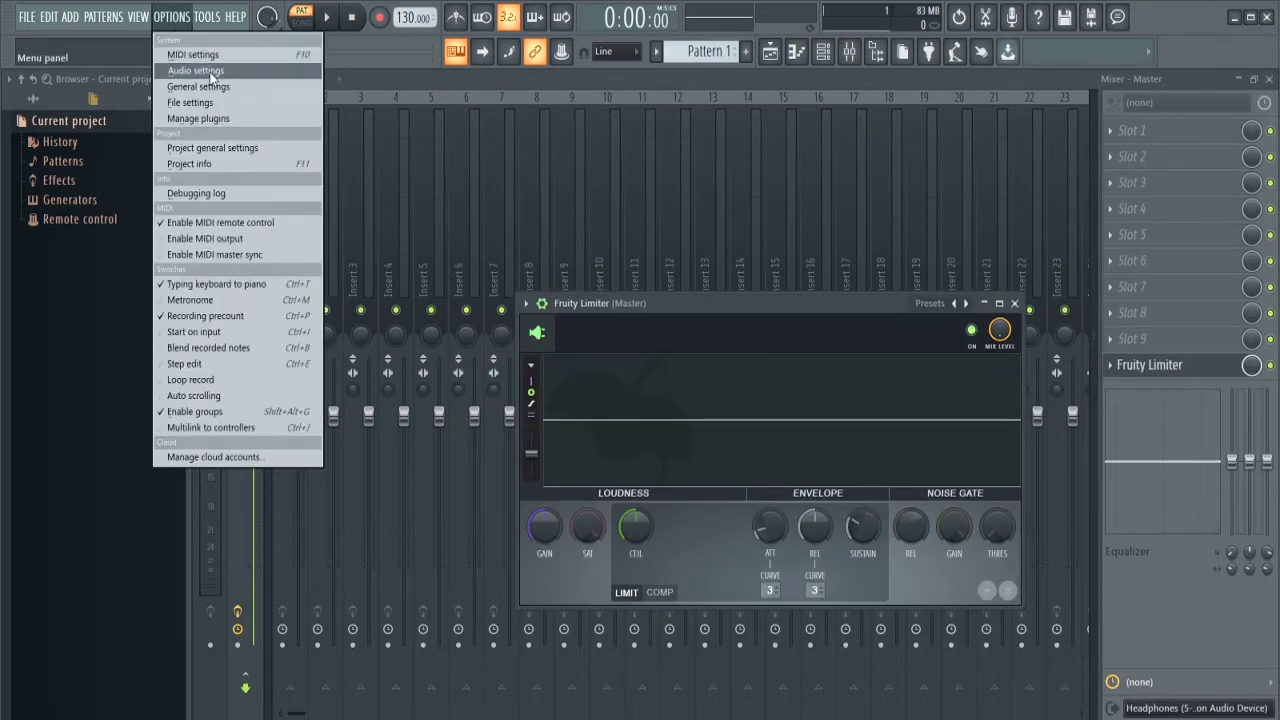
left_click(196, 71)
left_click(527, 93)
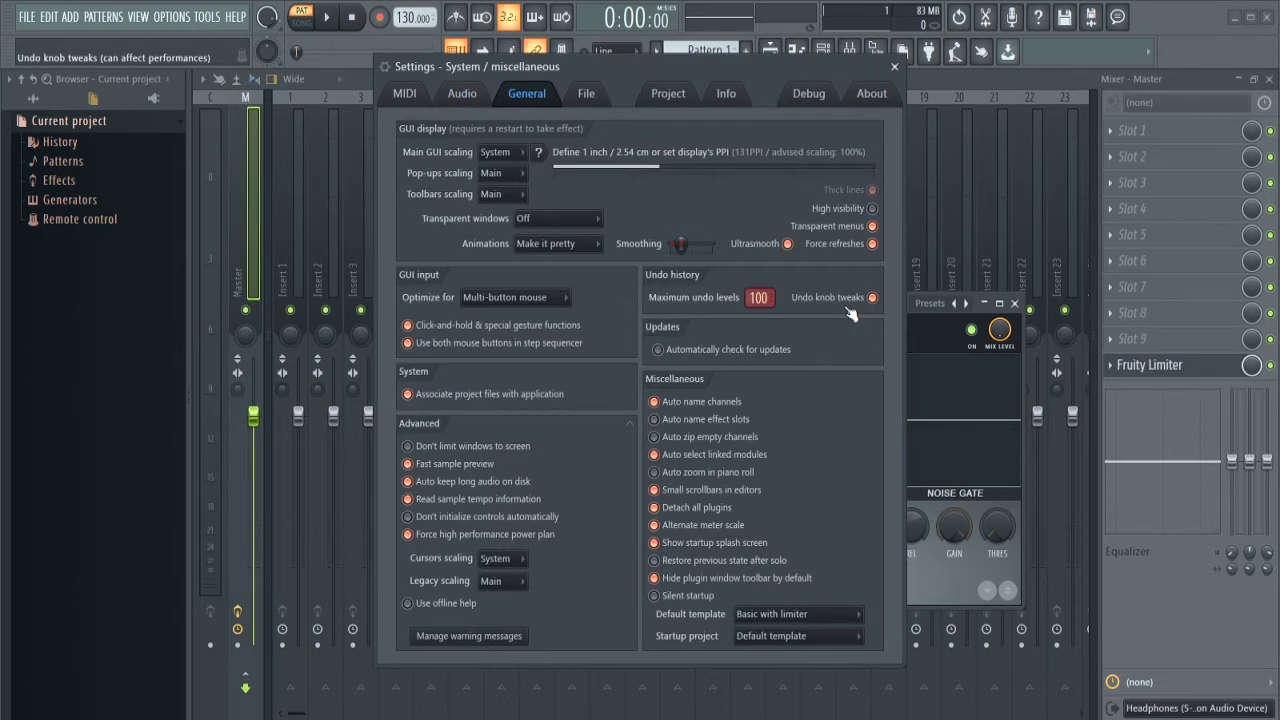
left_click(782, 640)
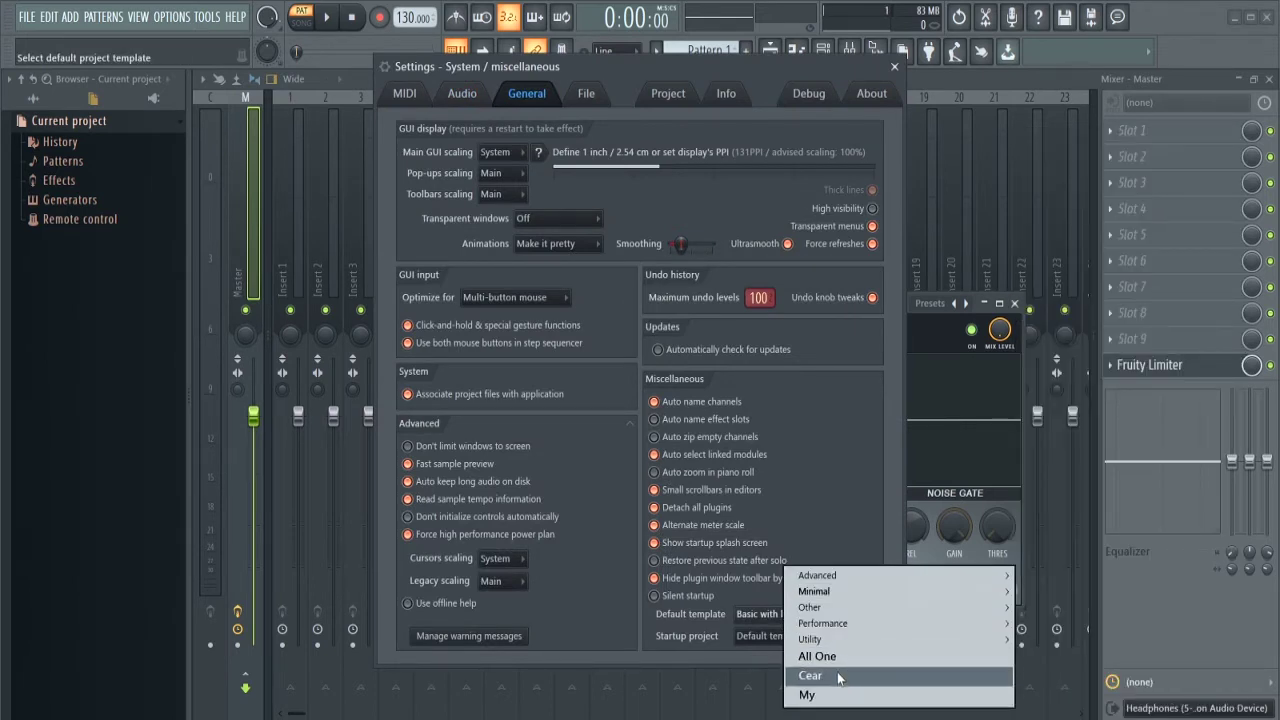
left_click(838, 657)
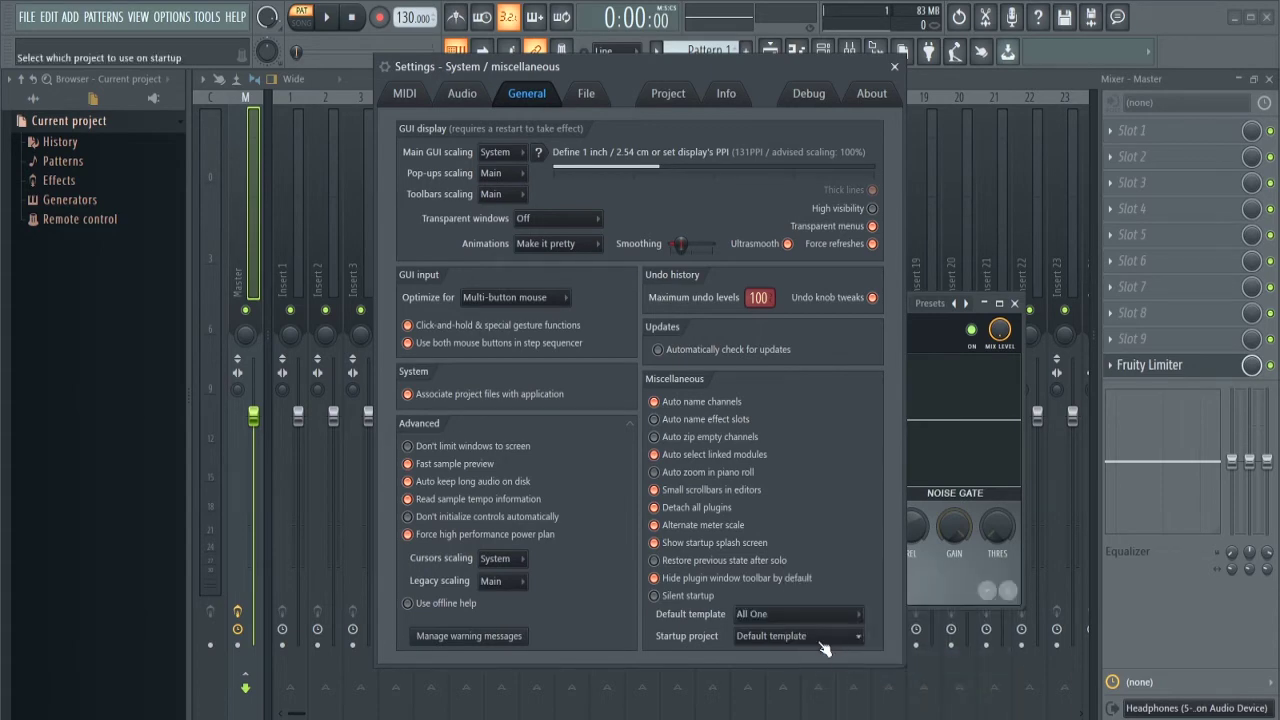
left_click(813, 638)
left_click(710, 654)
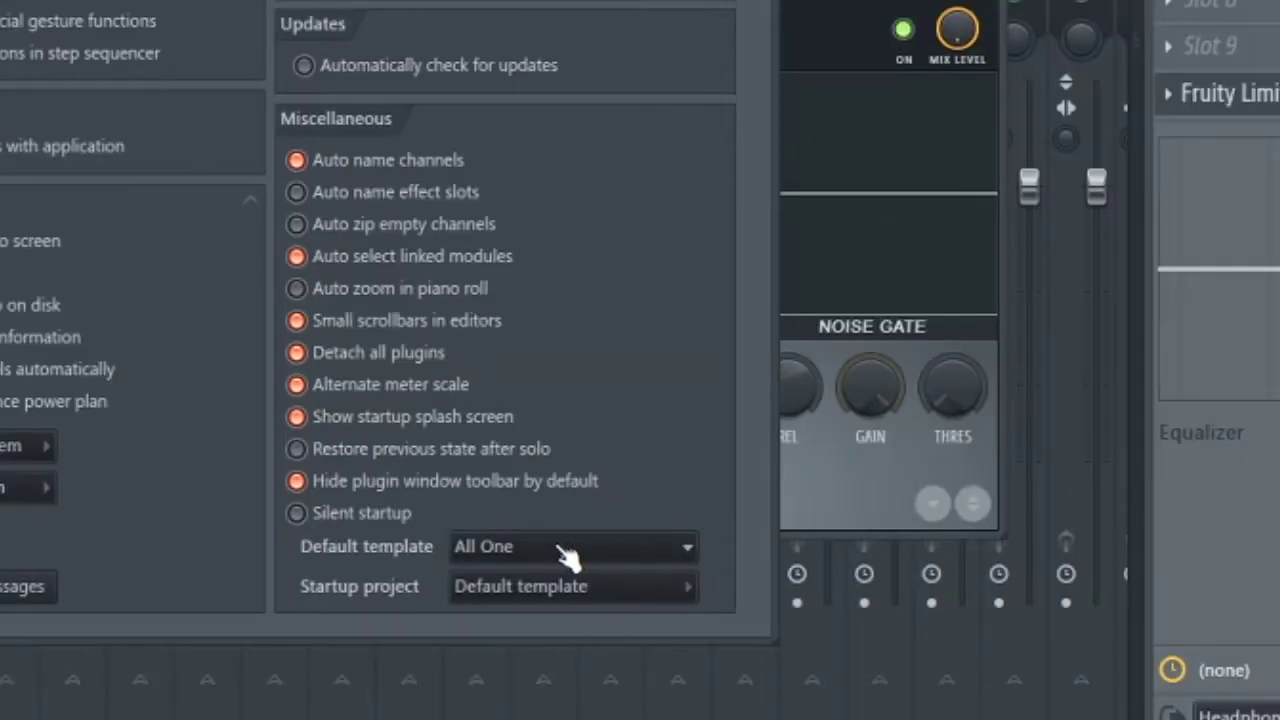
left_click(567, 556)
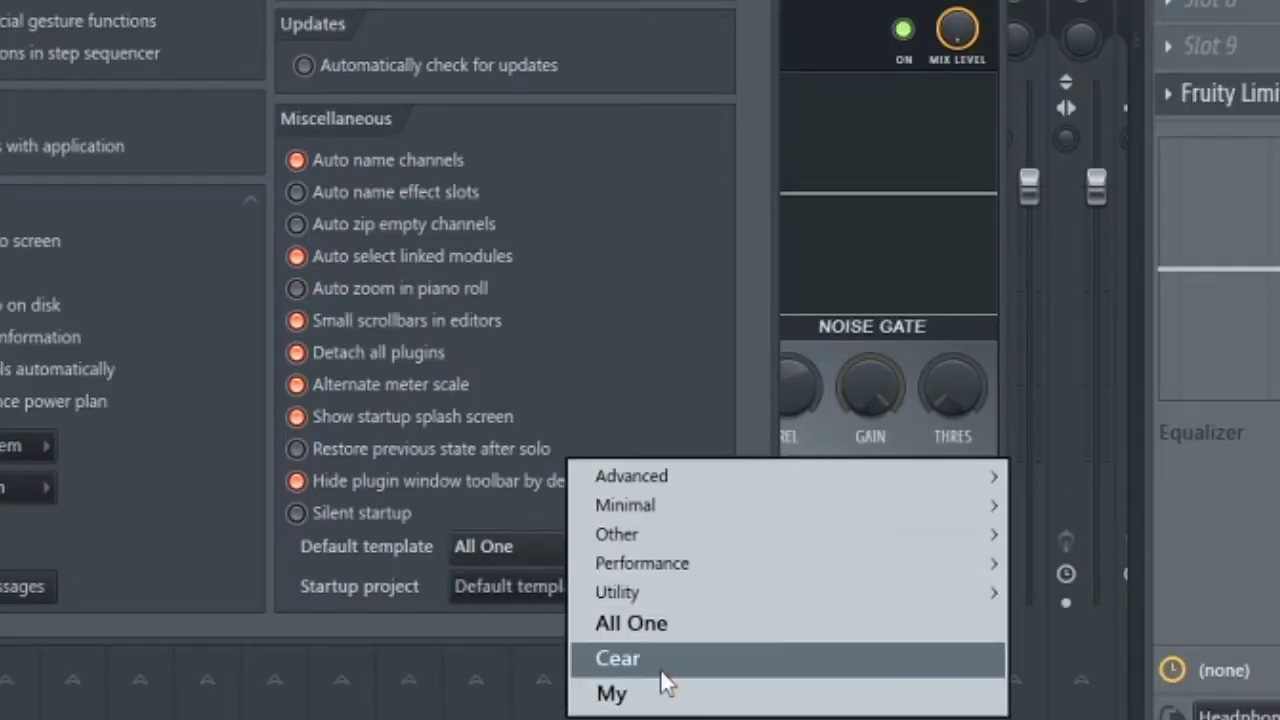
left_click(664, 622)
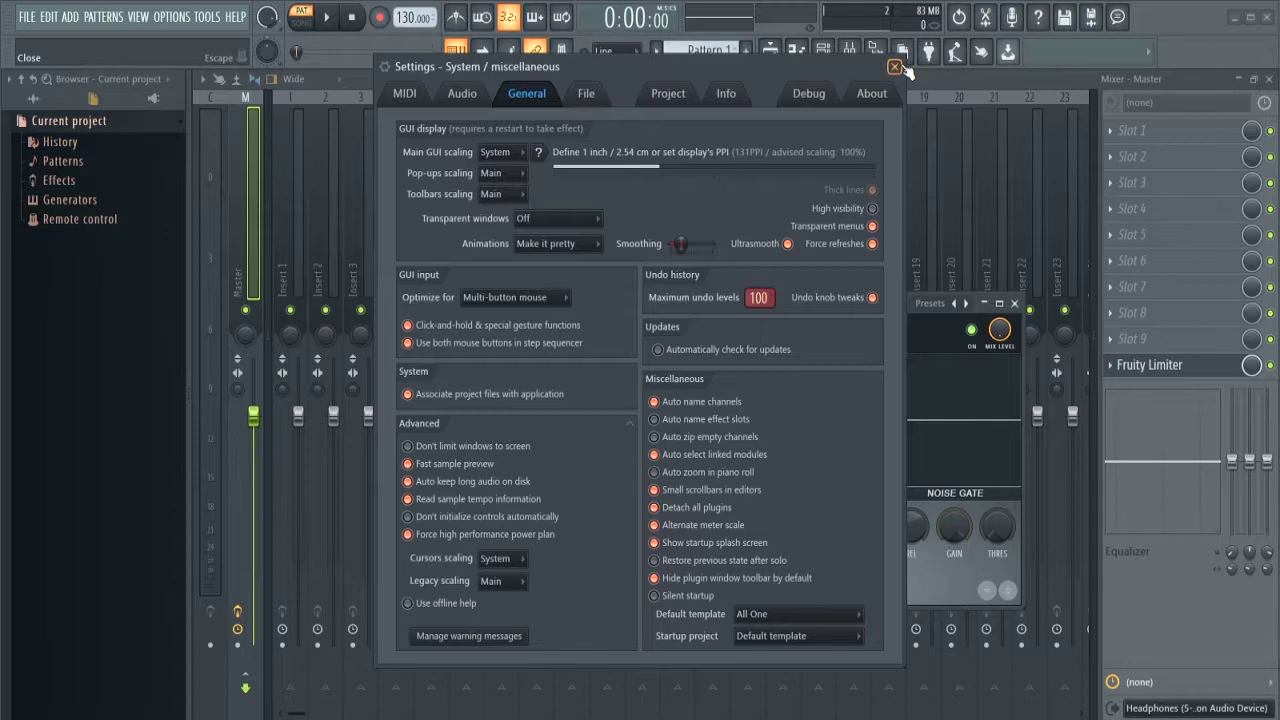
left_click(894, 56)
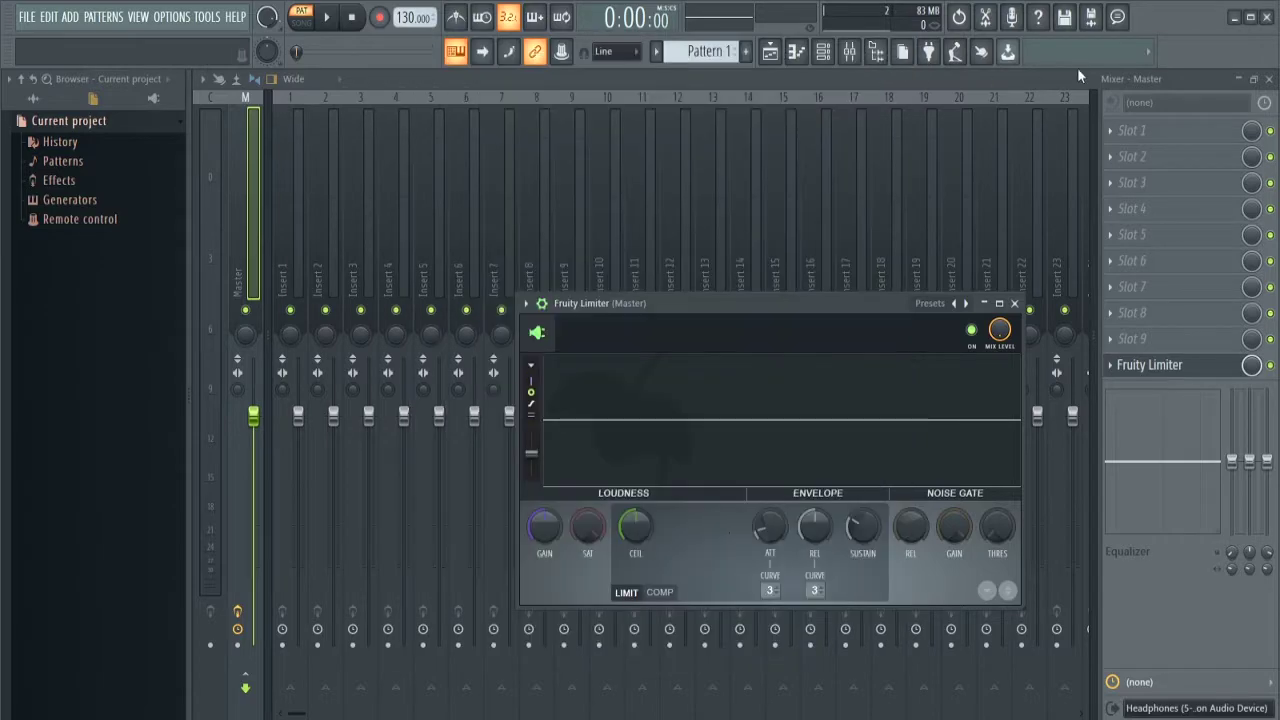
Step: Restart FL Studio and close all the plugin and editor windows that open with the template
left_click(1268, 17)
double_click(105, 135)
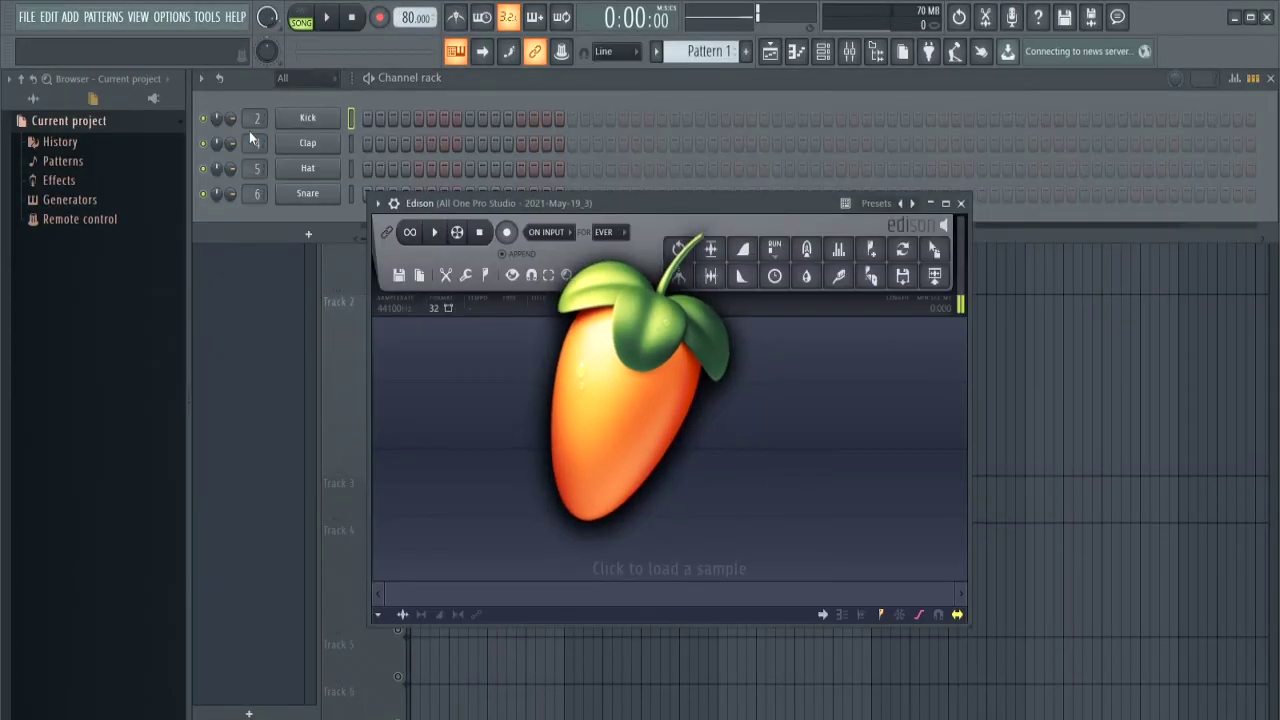
key("F12")
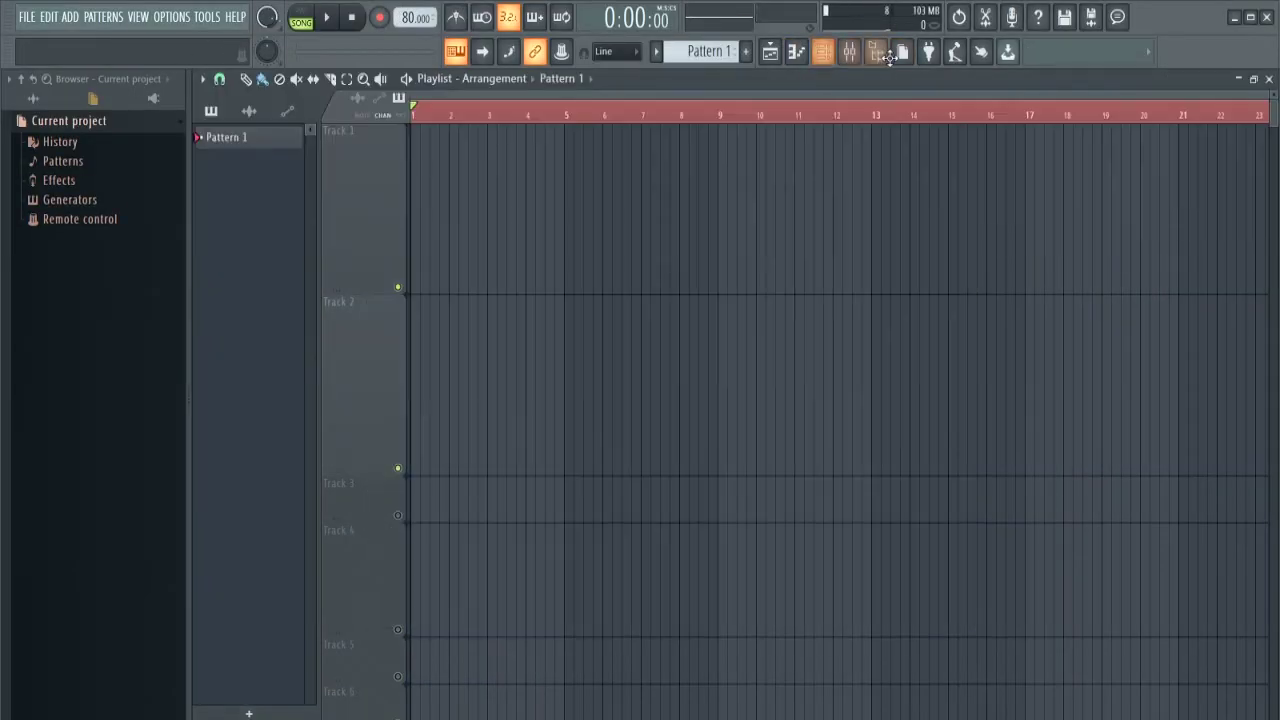
Step: Open the mixer to view the template's effects and track setup, and select the Insert 2 track
left_click(829, 52)
left_click(834, 57)
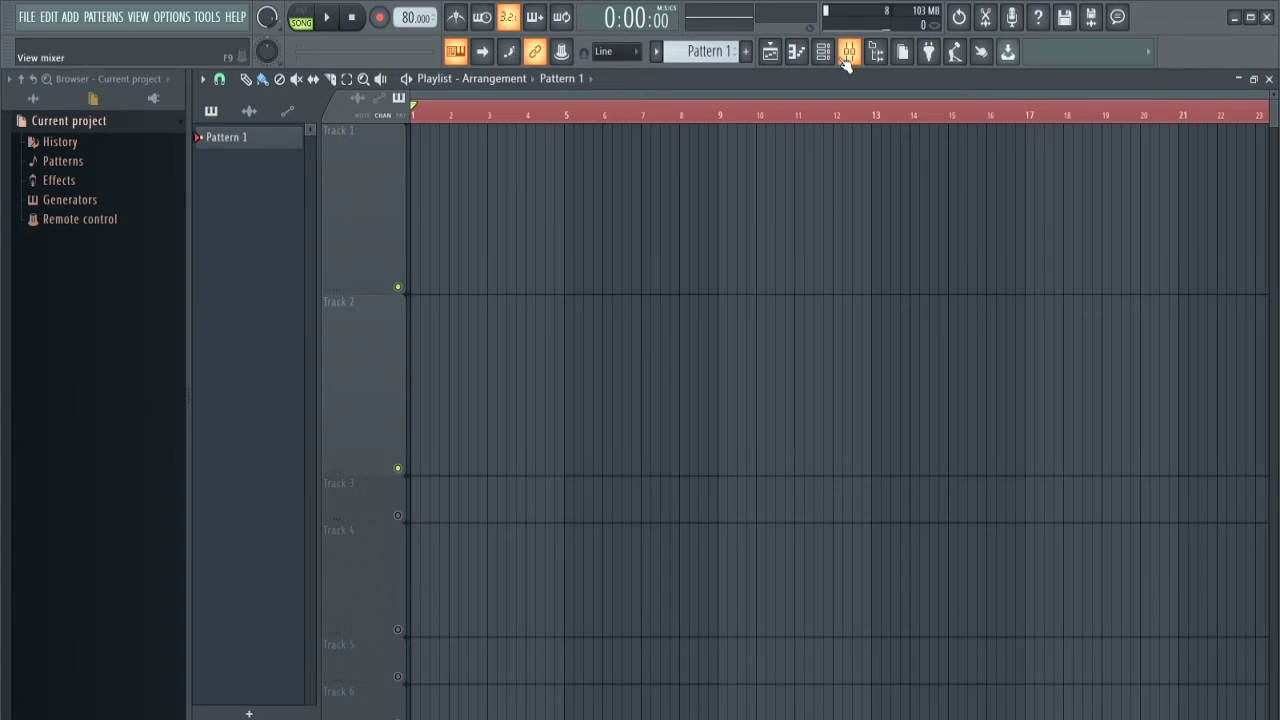
left_click(847, 55)
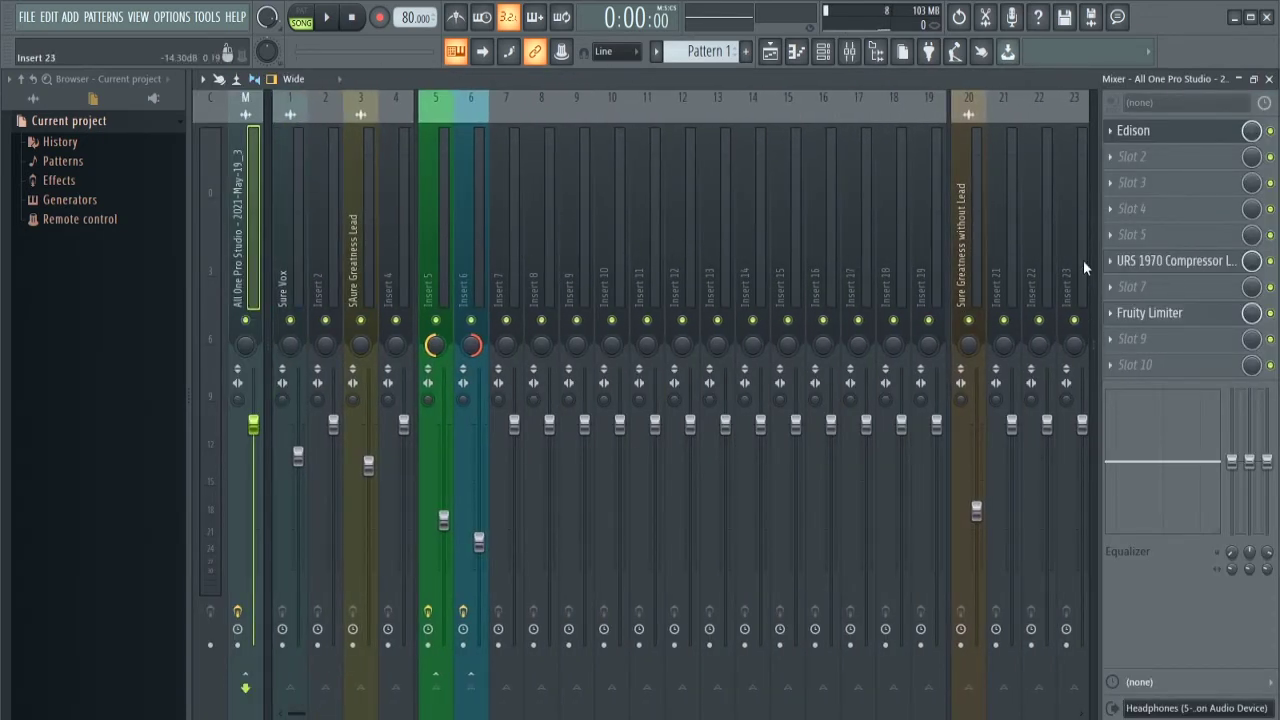
left_click(325, 210)
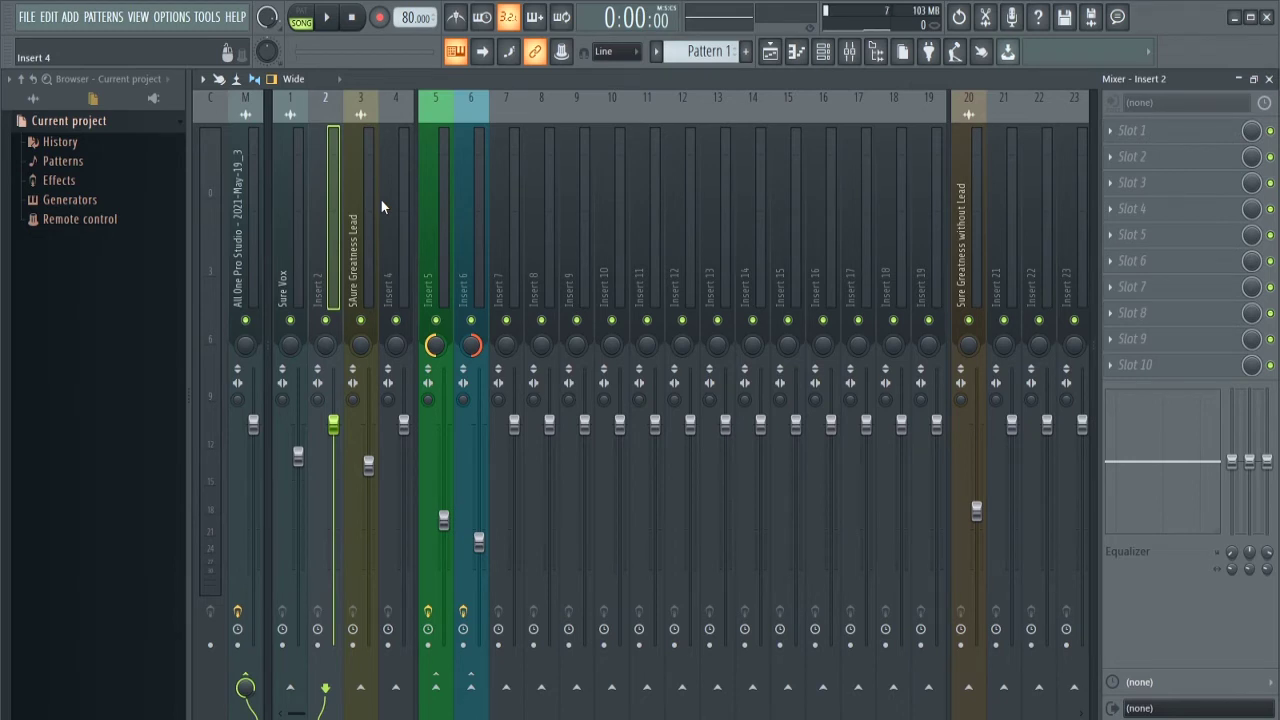
Step: Set the startup project to Last used project in the general settings and close the settings
key("F10")
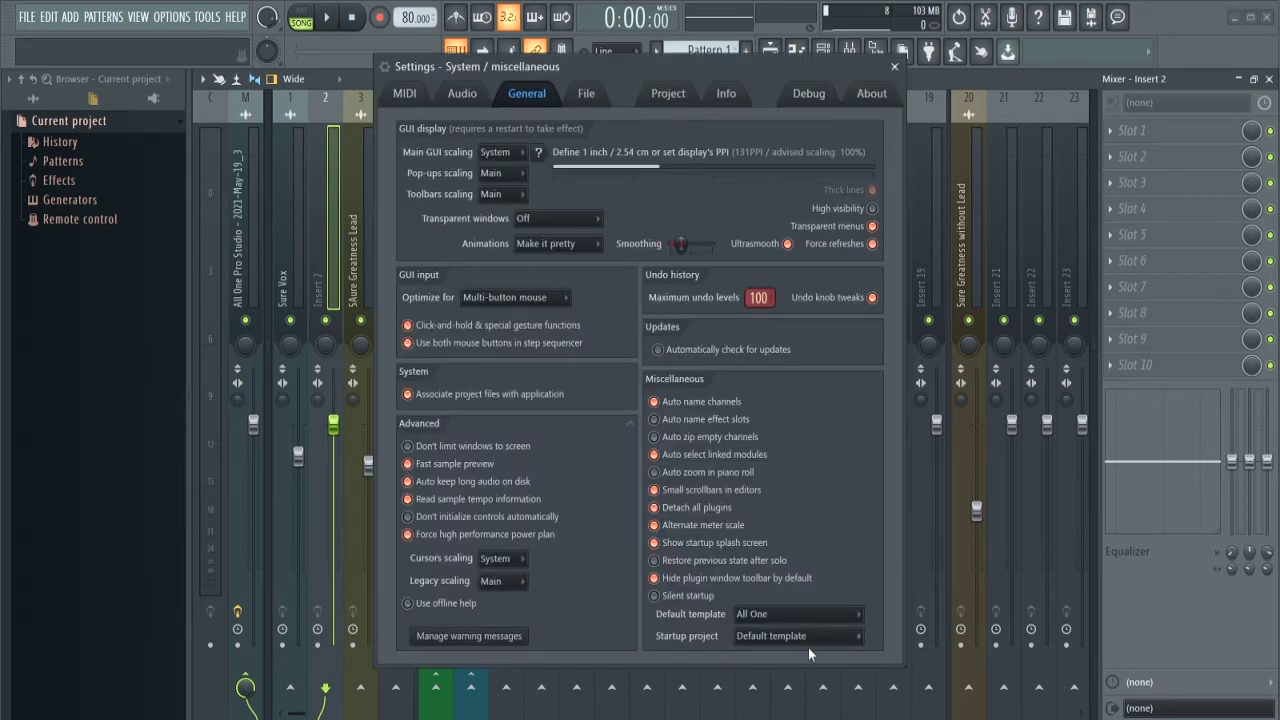
left_click(775, 640)
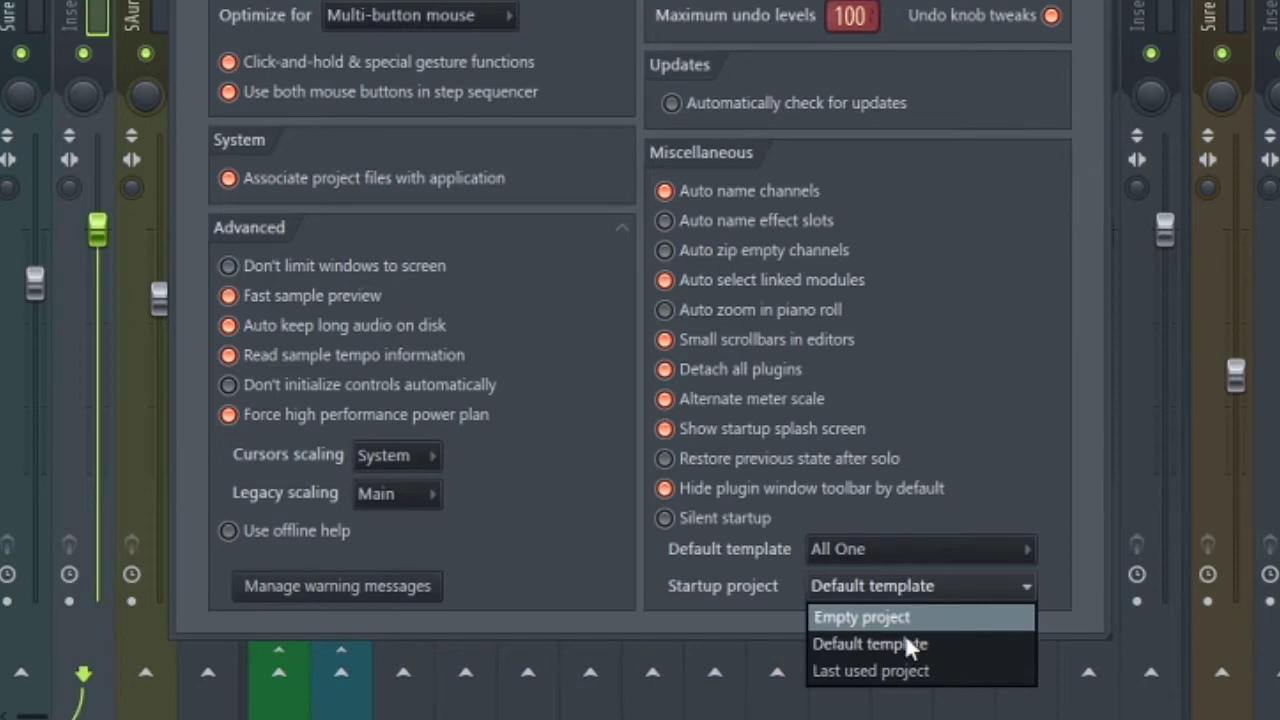
left_click(880, 670)
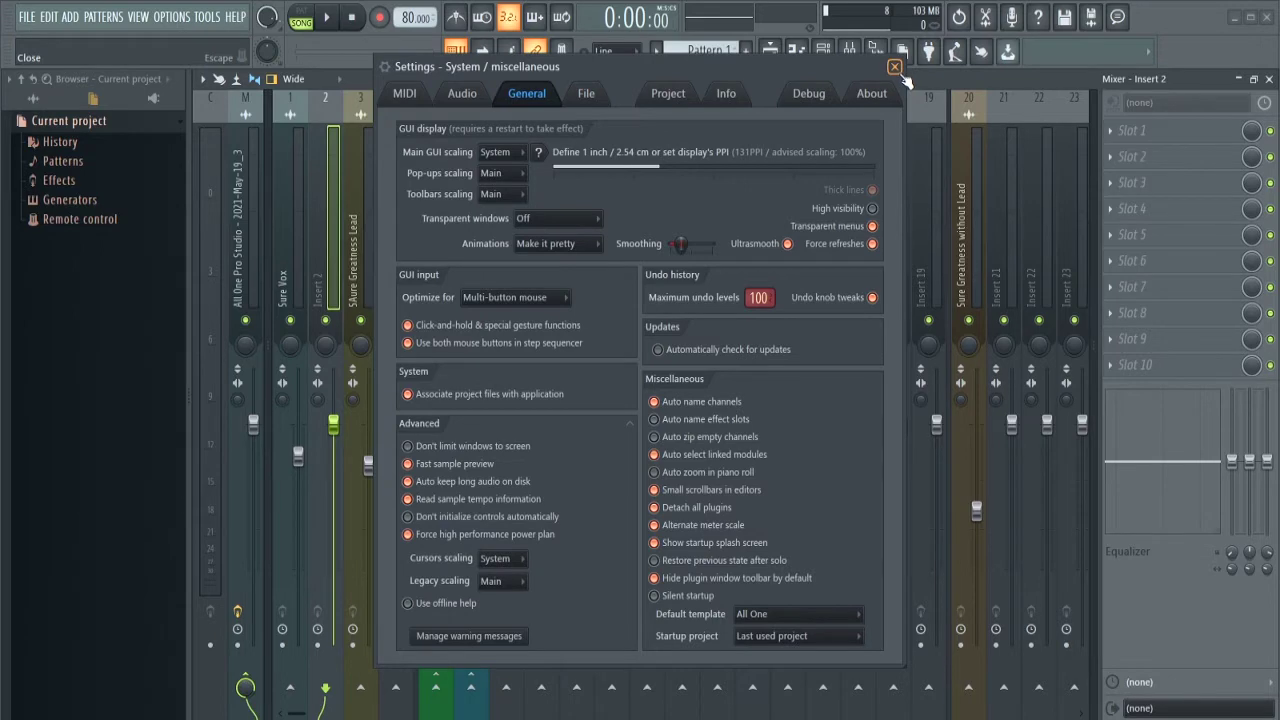
left_click(893, 66)
Step: Start a new empty project and show its playlist
left_click(26, 17)
left_click(101, 338)
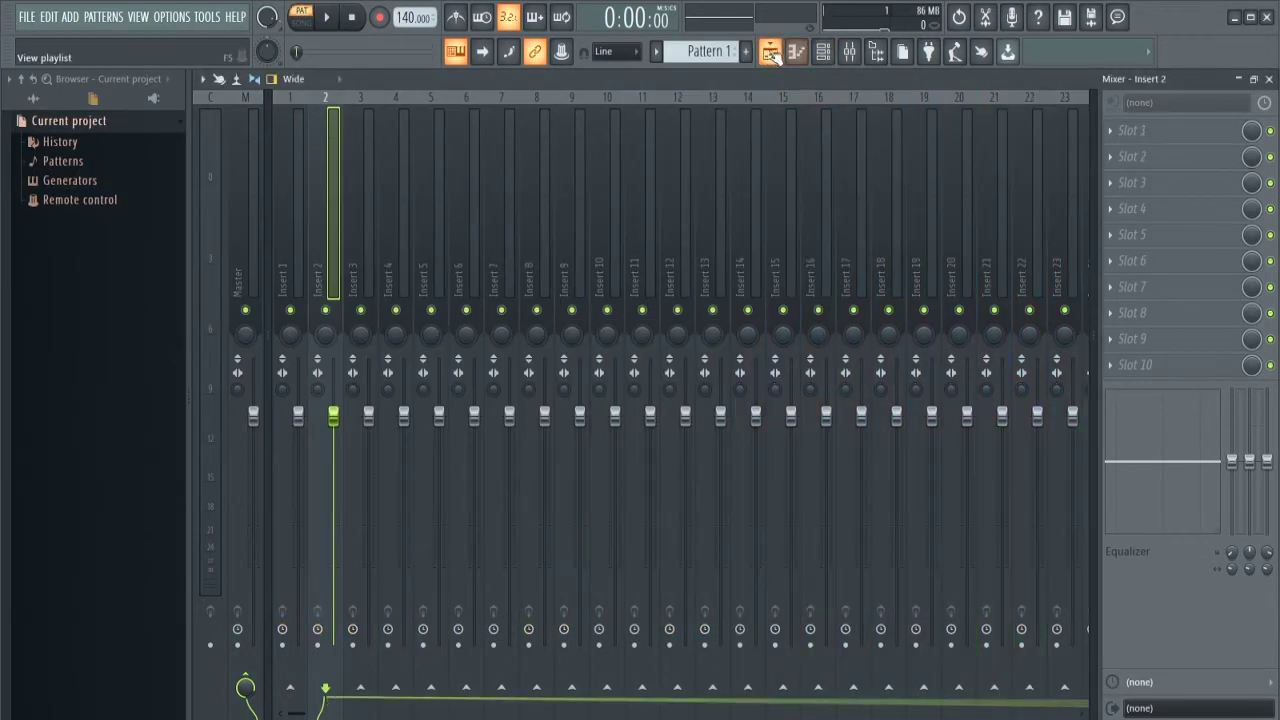
left_click(770, 52)
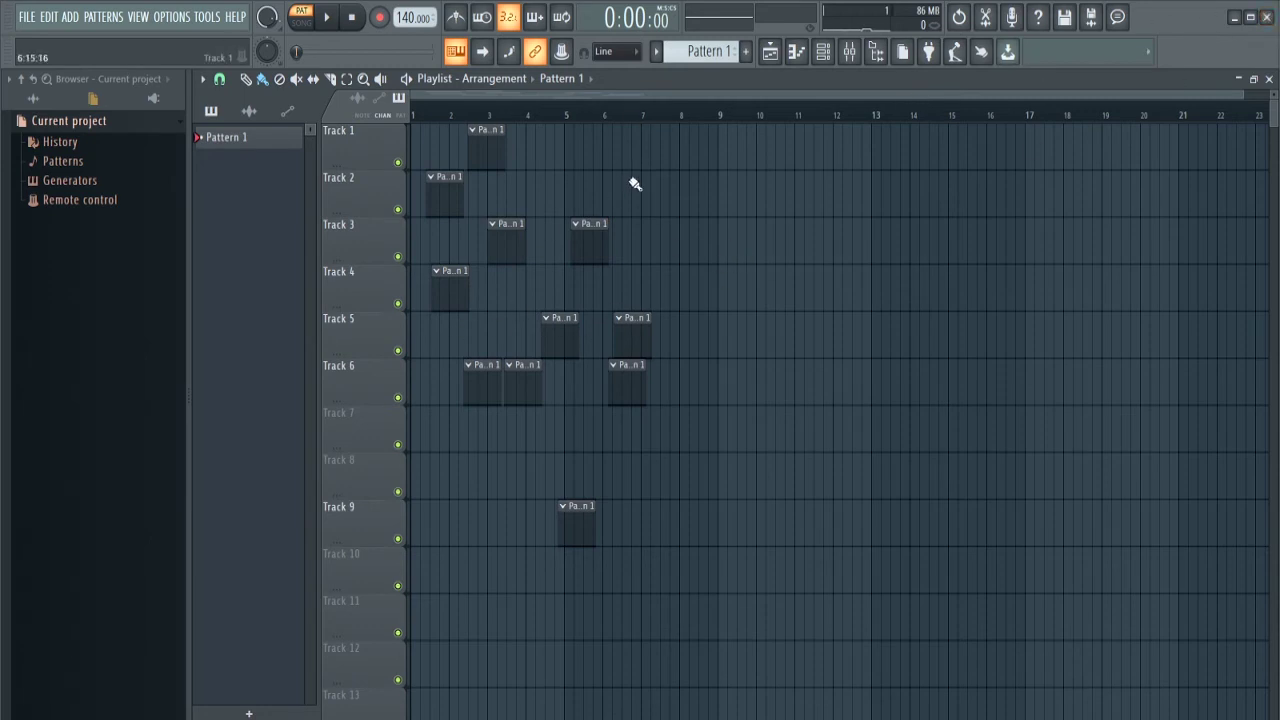
Step: Delete the Pattern 1 clip on Track 9 and the last Pattern 1 clips on Tracks 6, 5 and 3
right_click(577, 525)
right_click(627, 385)
right_click(632, 338)
right_click(592, 245)
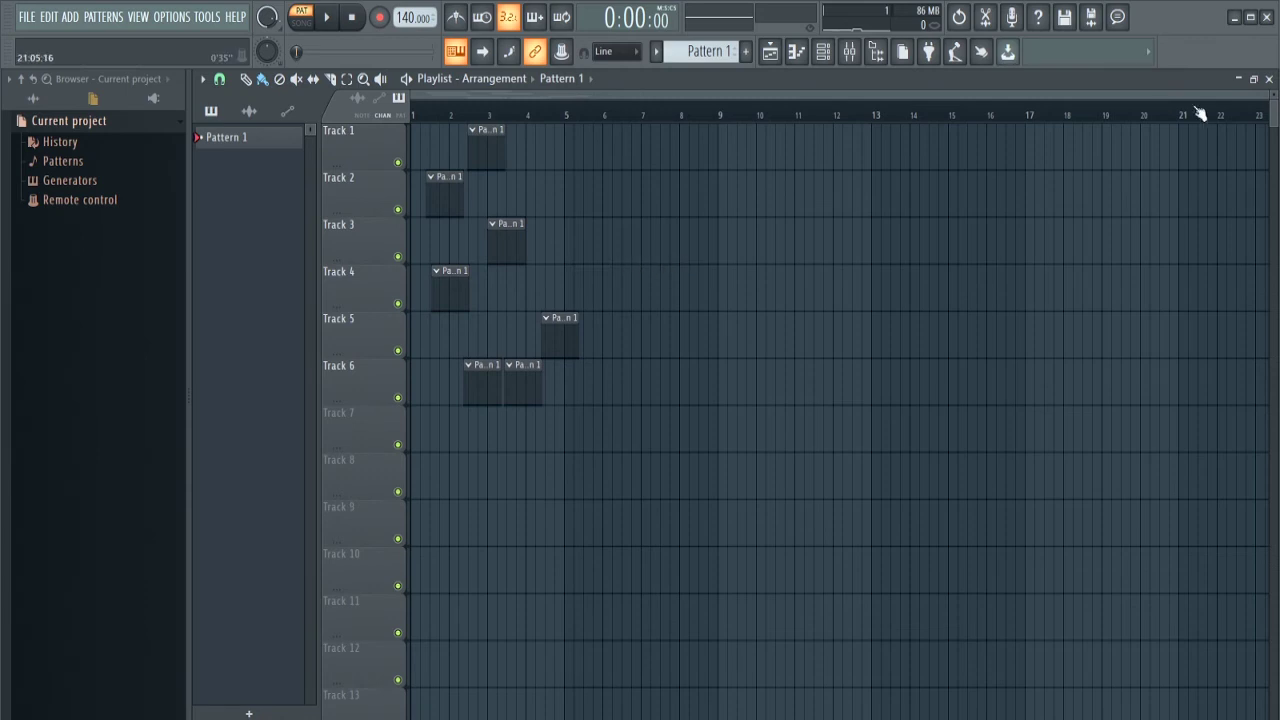
Step: Close FL Studio, saving the changes to untitled.flp, and relaunch it from the refreshed desktop
left_click(1268, 17)
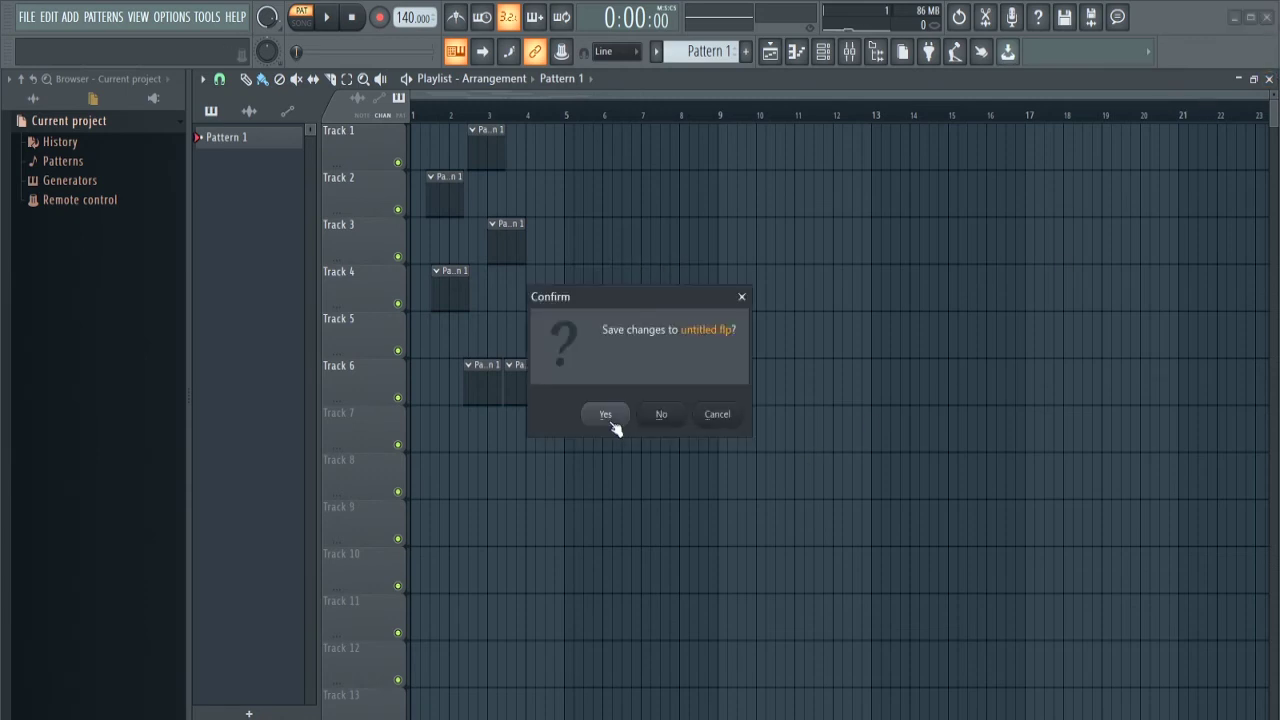
left_click(608, 416)
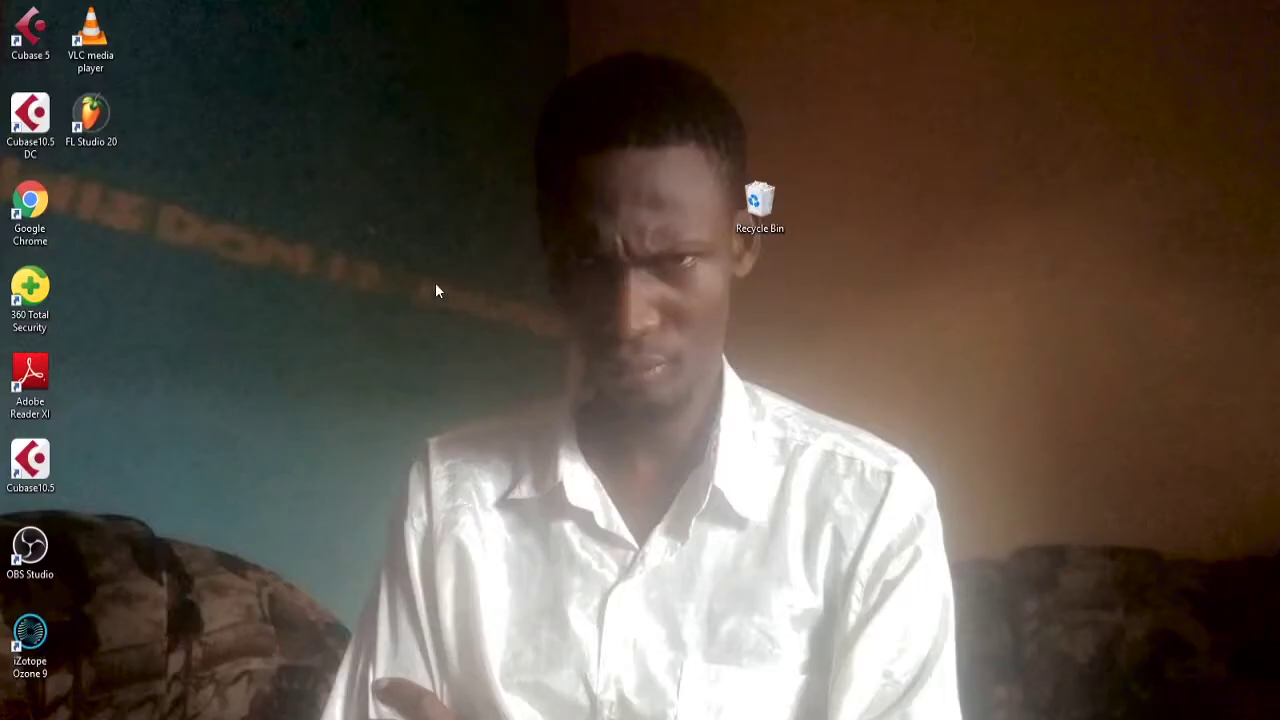
right_click(411, 251)
left_click(483, 302)
double_click(90, 118)
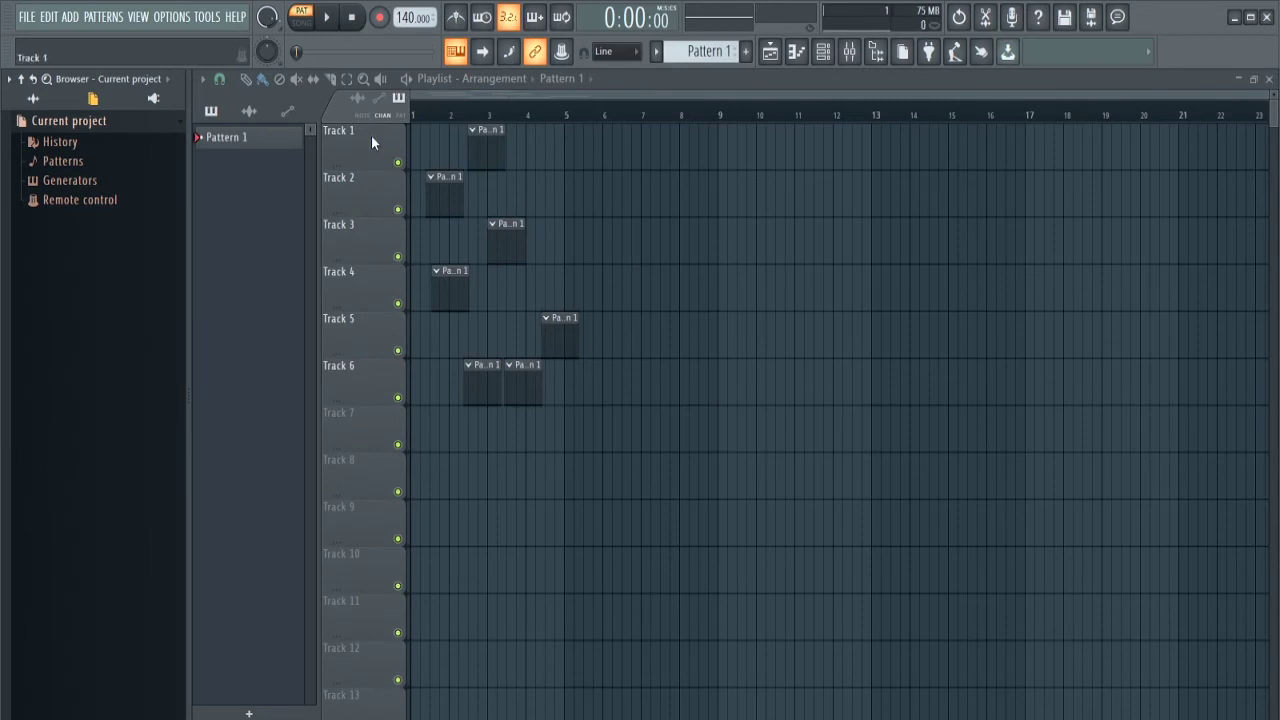
Step: Set the default template to the Minimal template Basic with limiter and the startup project to Default template in the general settings
key("F10")
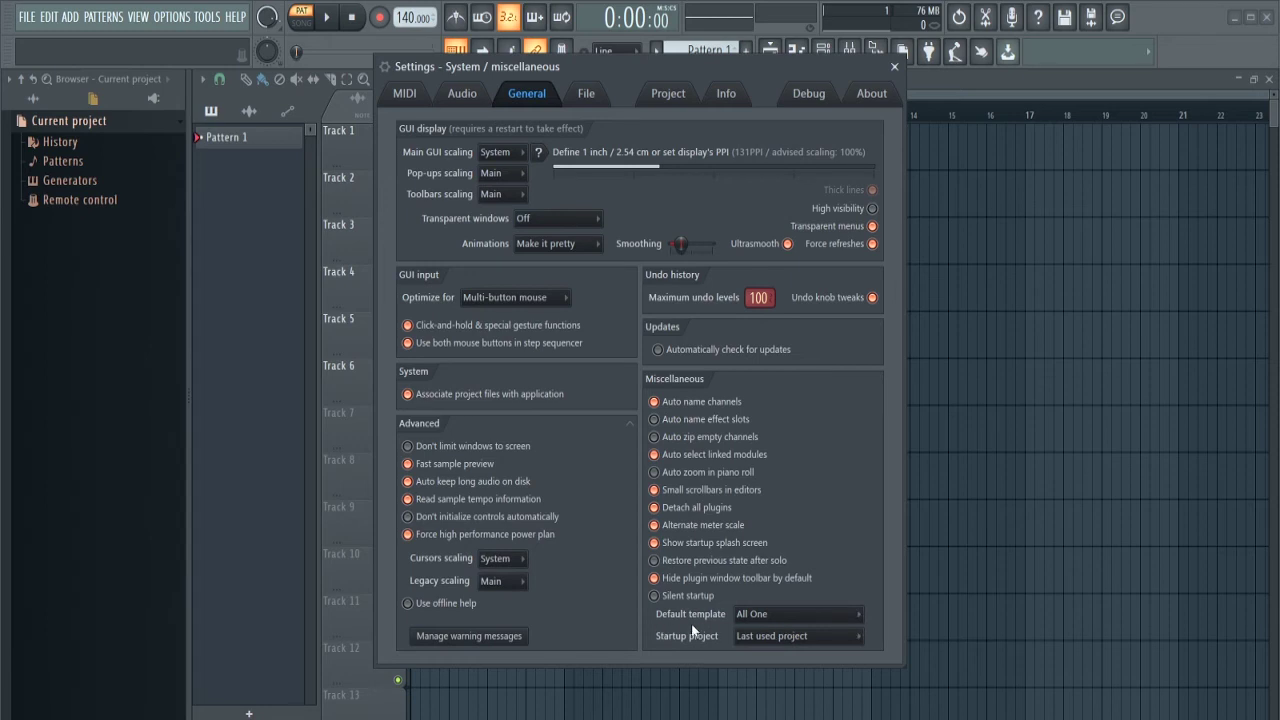
left_click(794, 614)
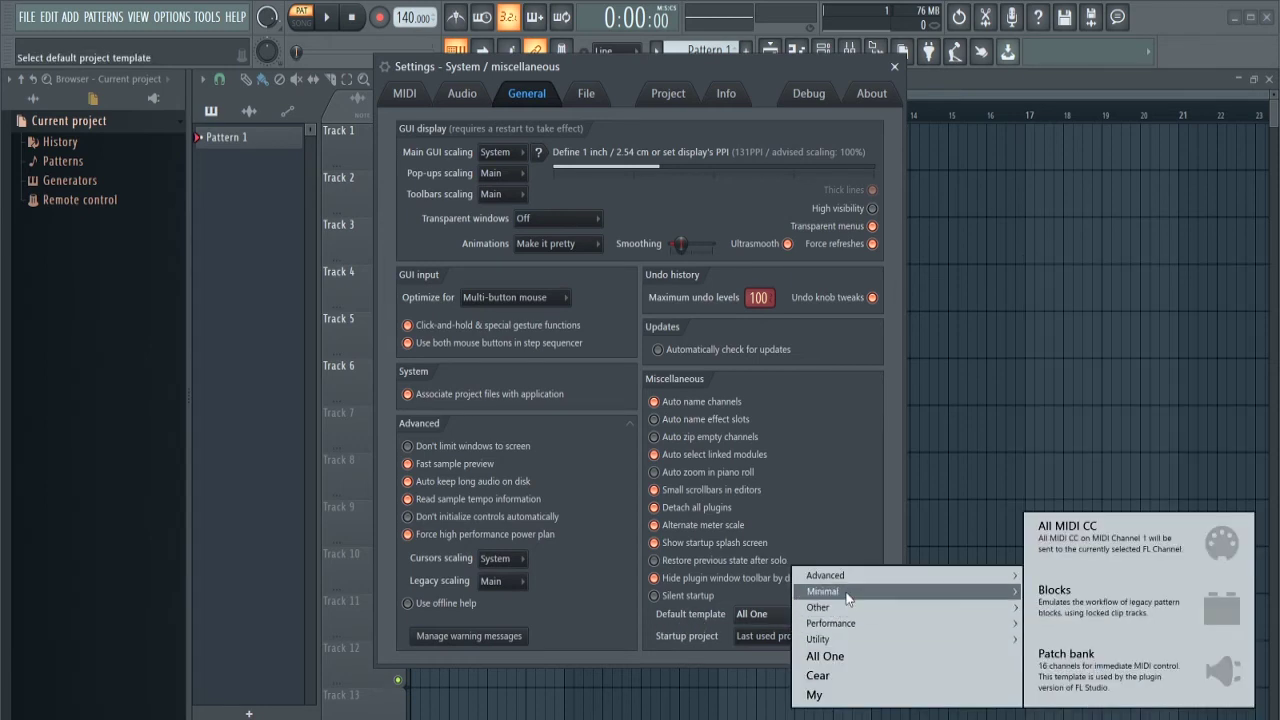
mouse_move(847, 596)
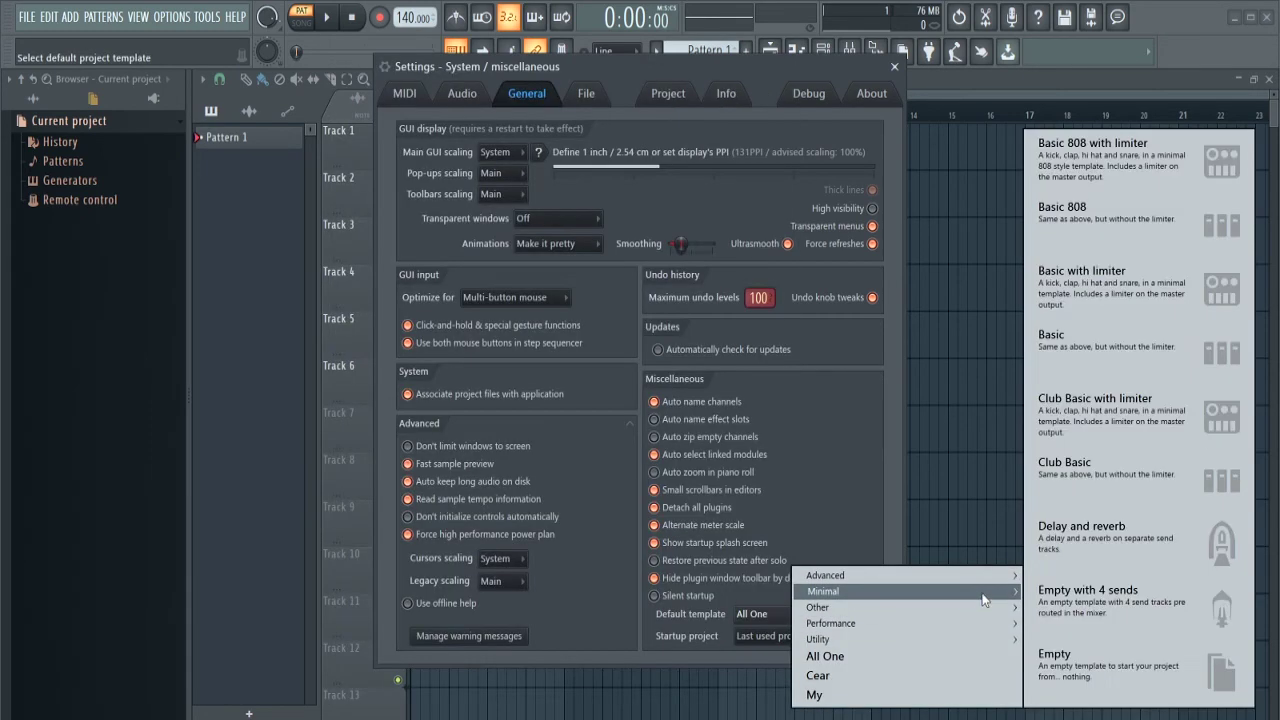
left_click(1101, 292)
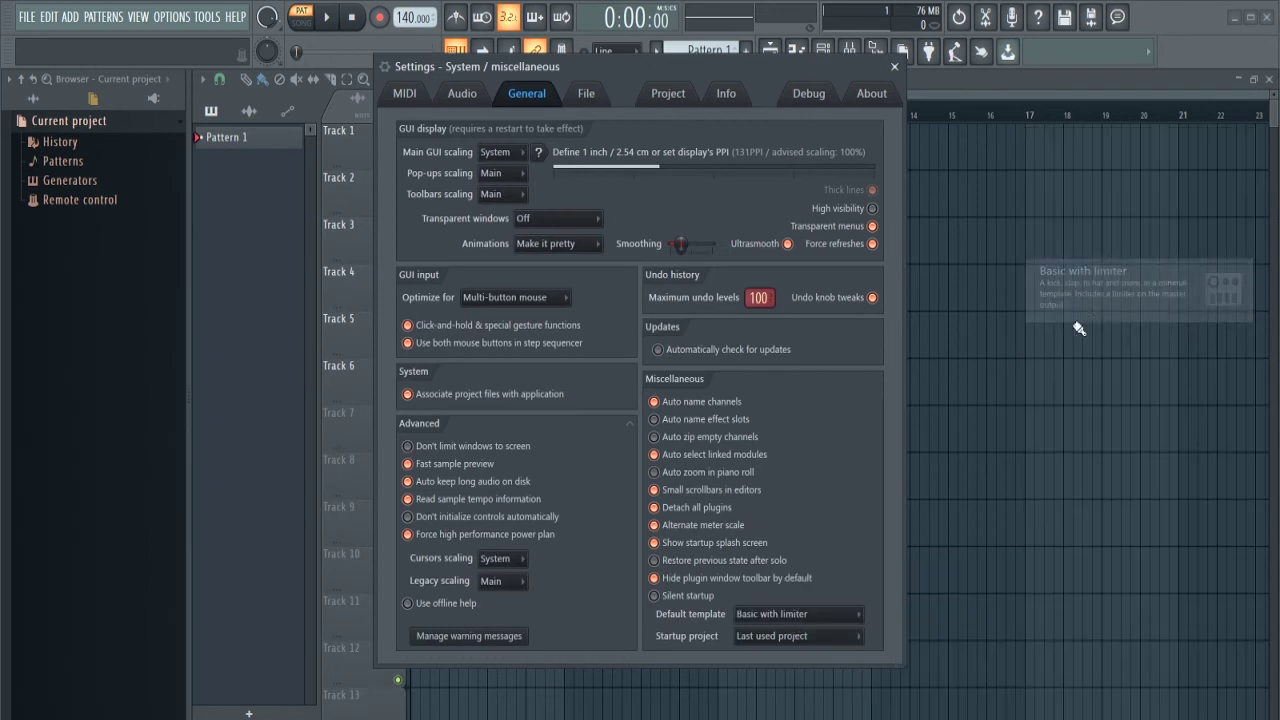
left_click(818, 635)
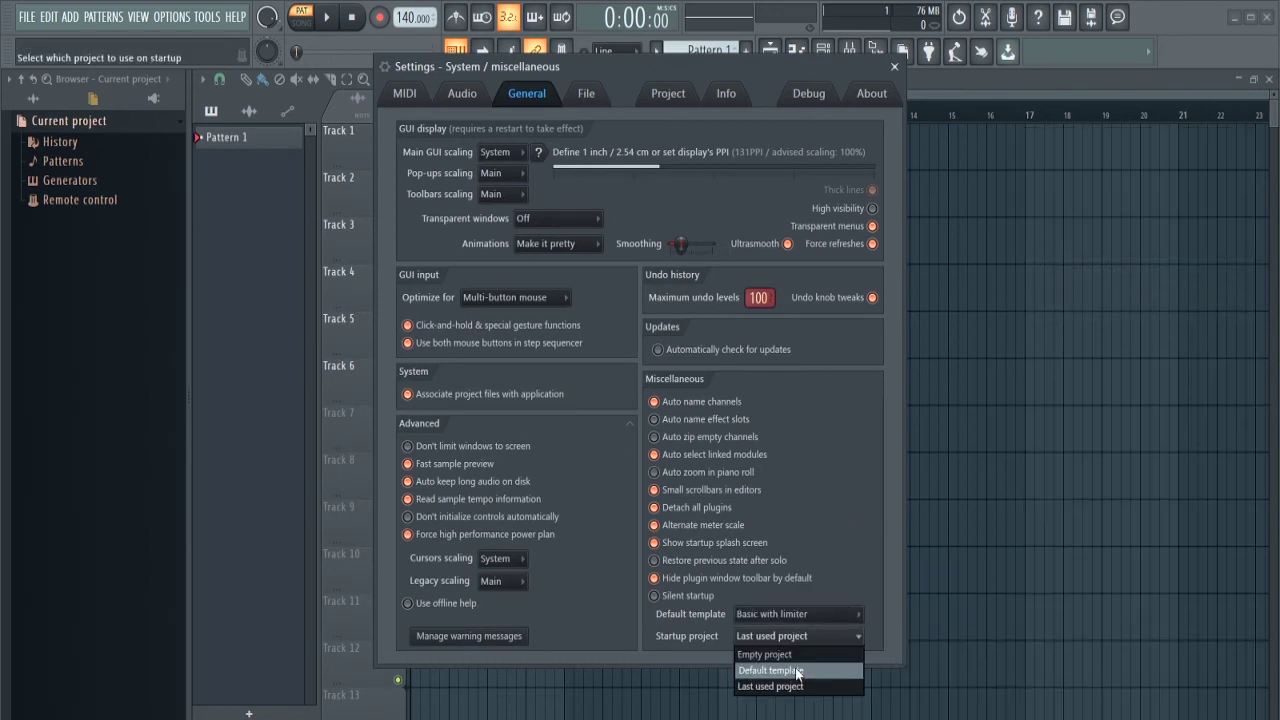
left_click(795, 667)
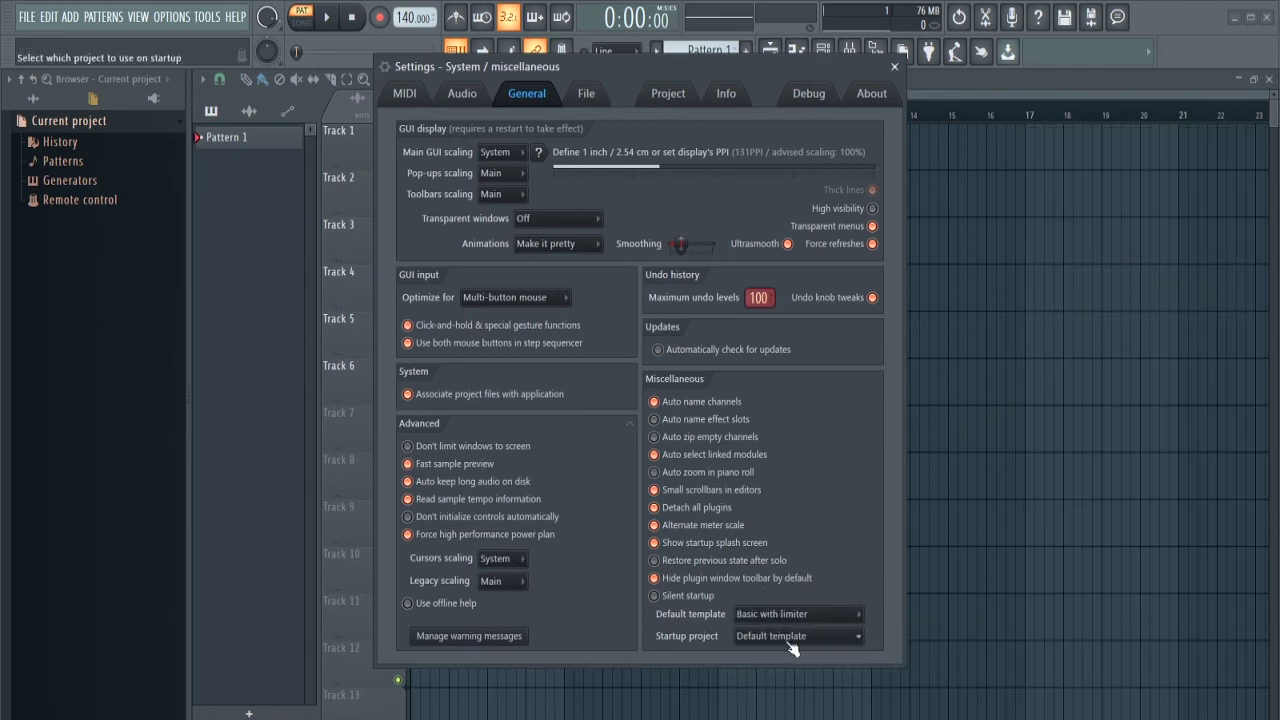
Step: Switch the startup project back to Last used project, close the settings and toggle the playlist view
left_click(798, 639)
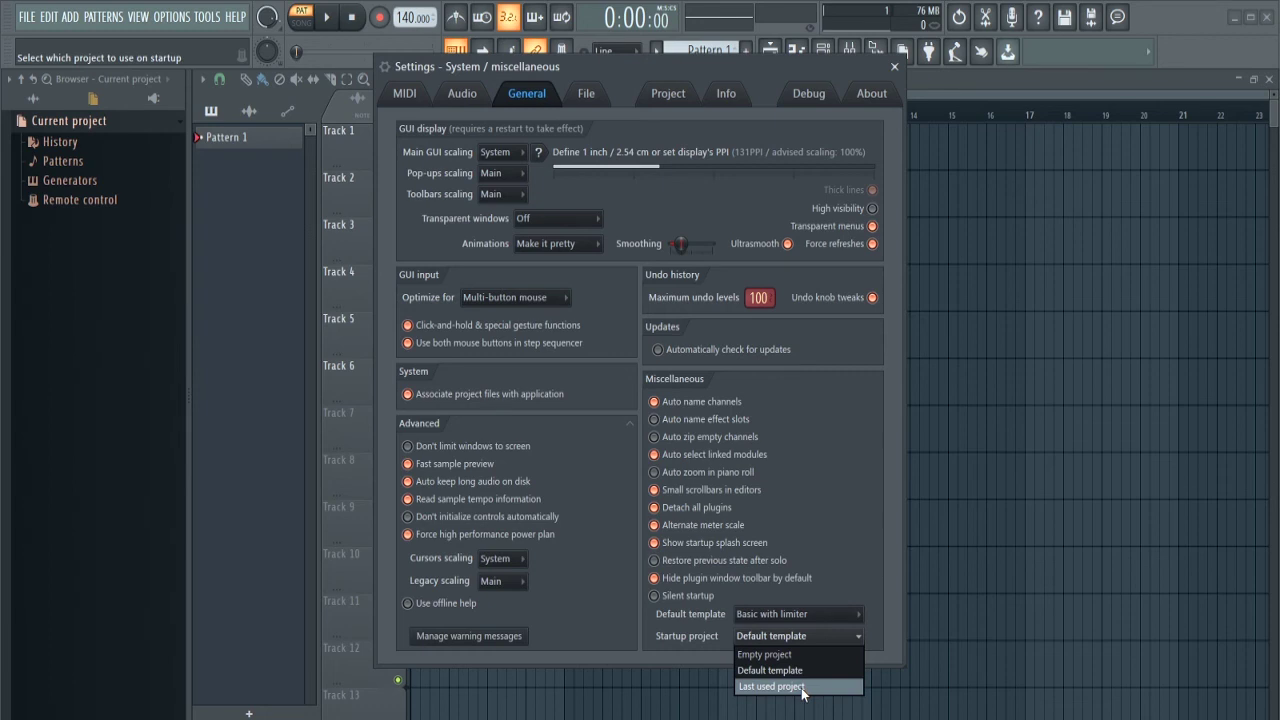
left_click(803, 687)
key("Escape")
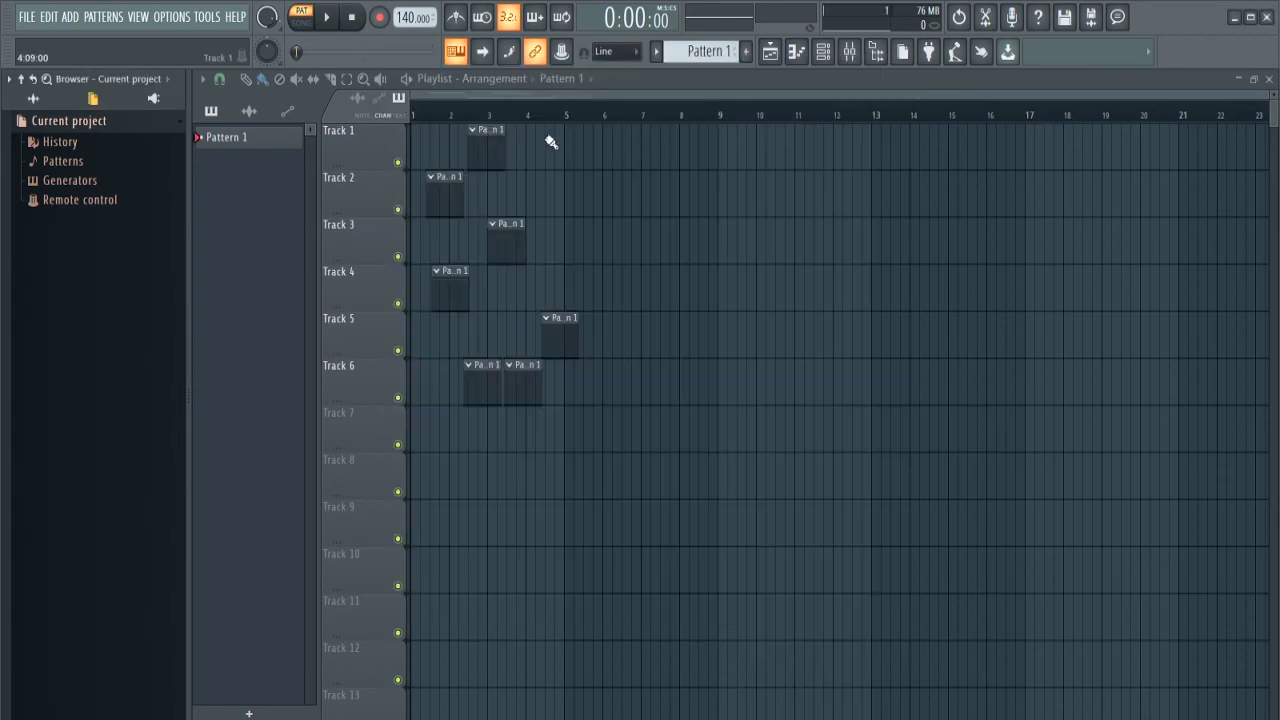
key("F5")
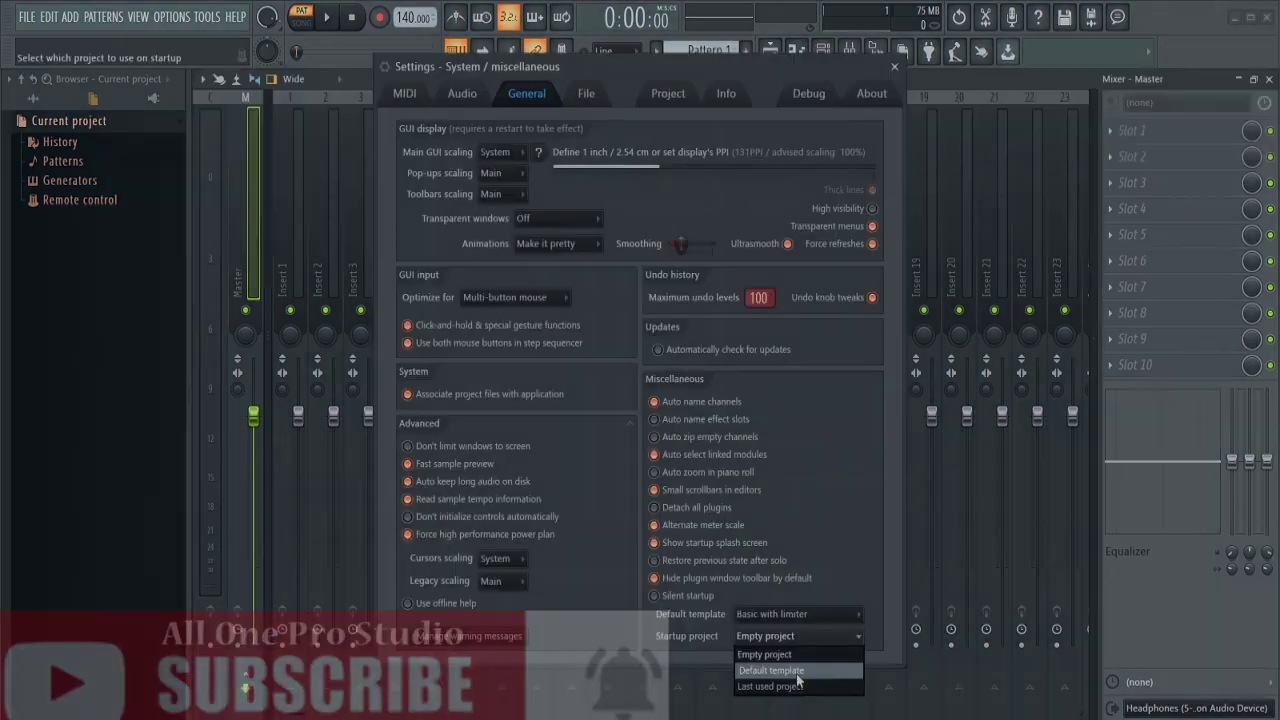
Step: Choose Empty project as the startup project in the general settings and reopen the list of startup options
left_click(785, 672)
left_click(788, 636)
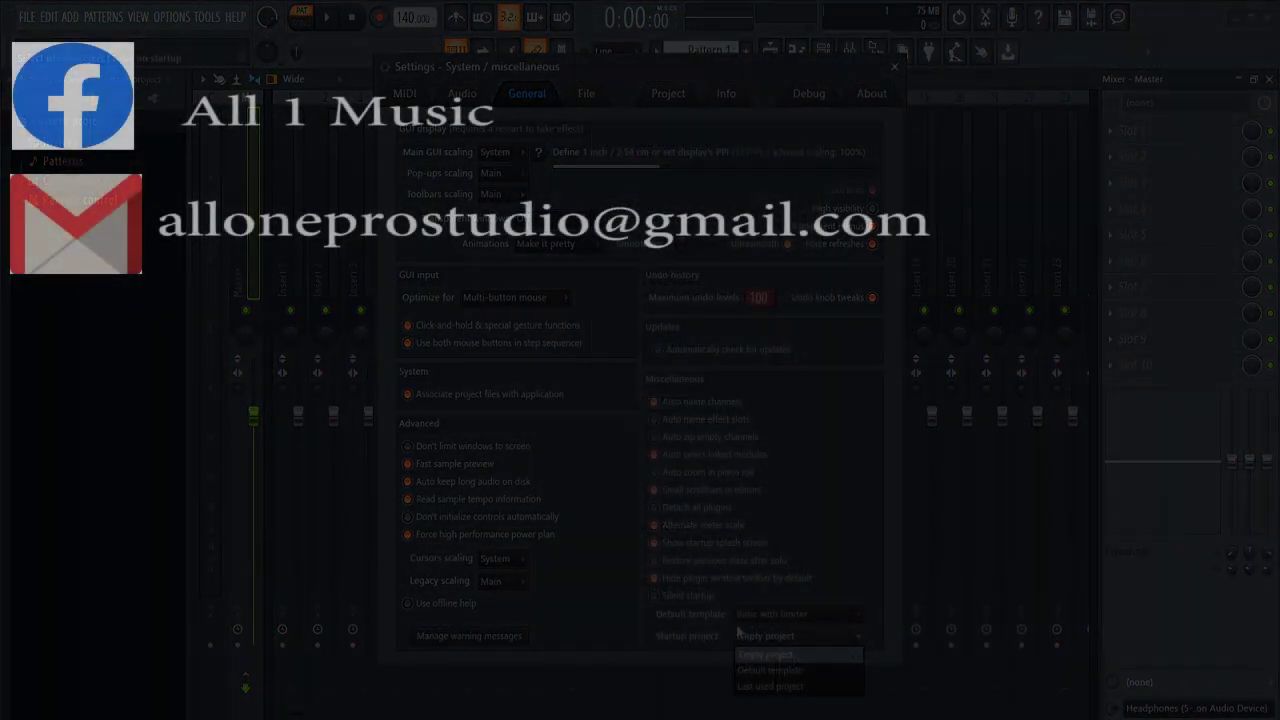
left_click(765, 652)
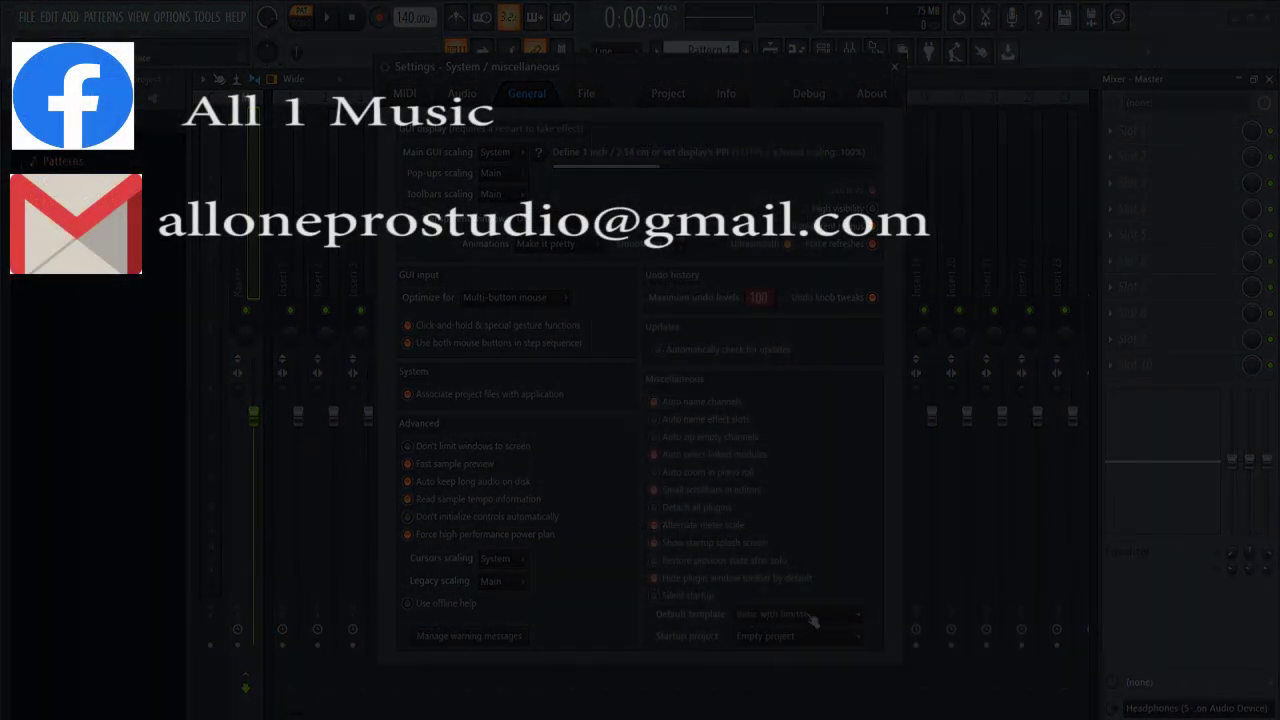
left_click(783, 639)
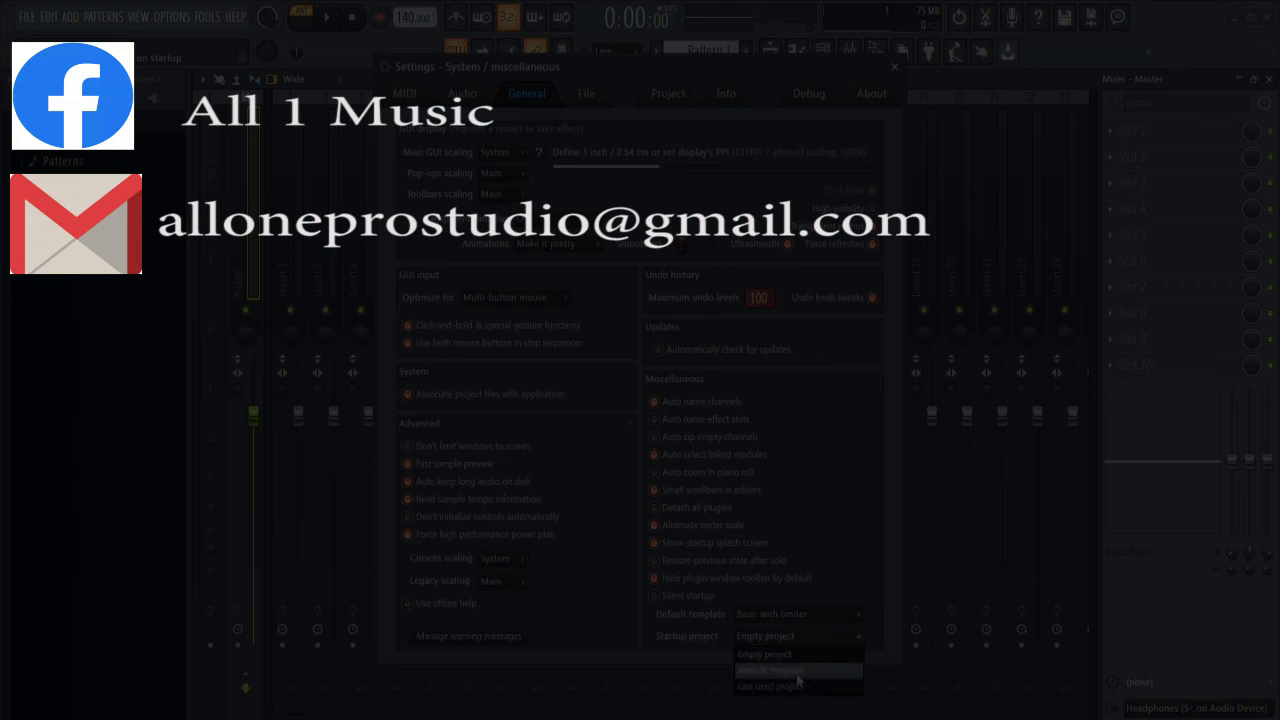